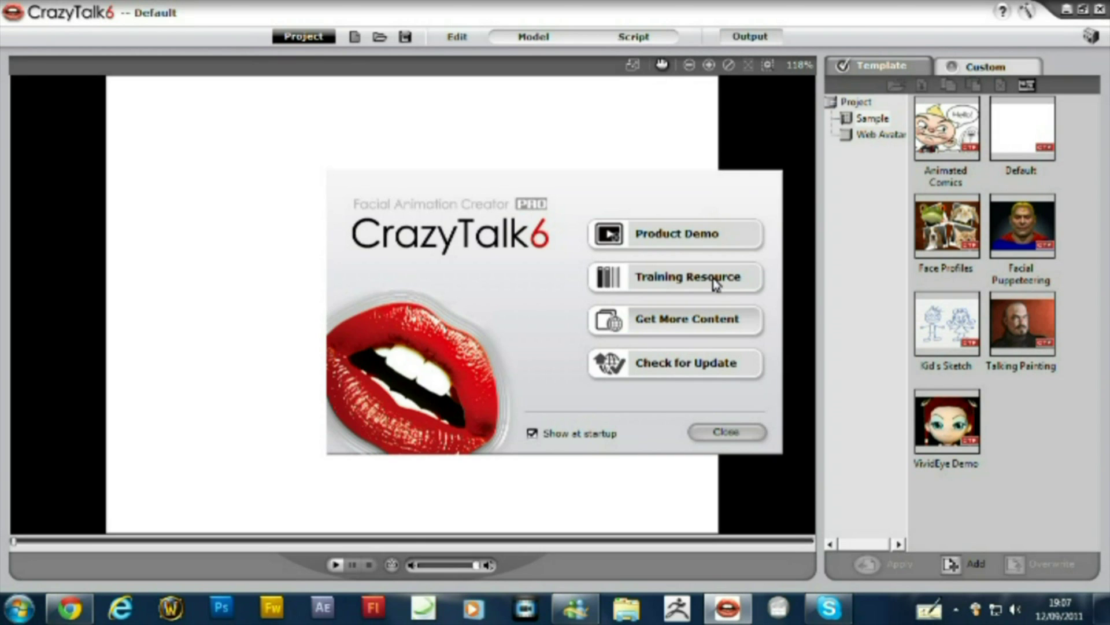
Import the _1a harlequin mask photo from the scrap paper folder as the face
click(716, 433)
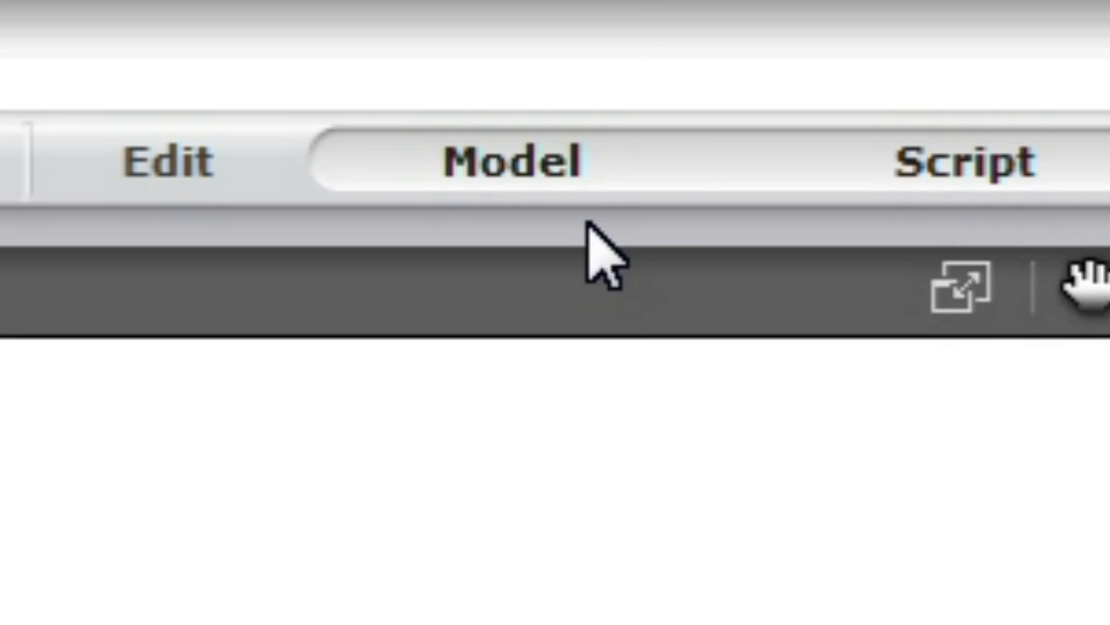
click(563, 170)
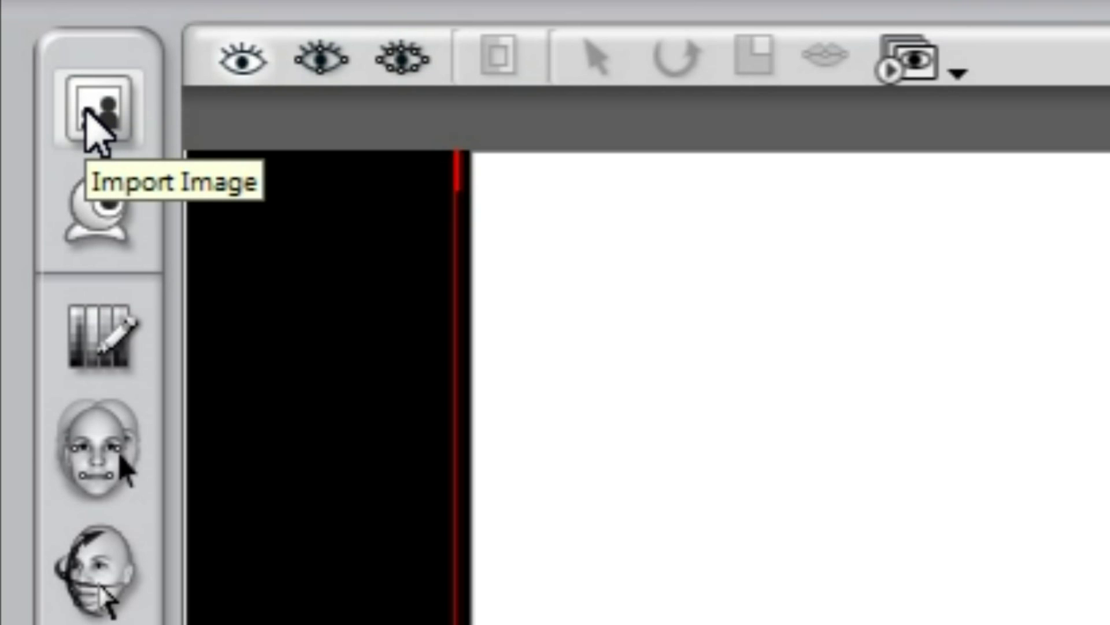
click(89, 117)
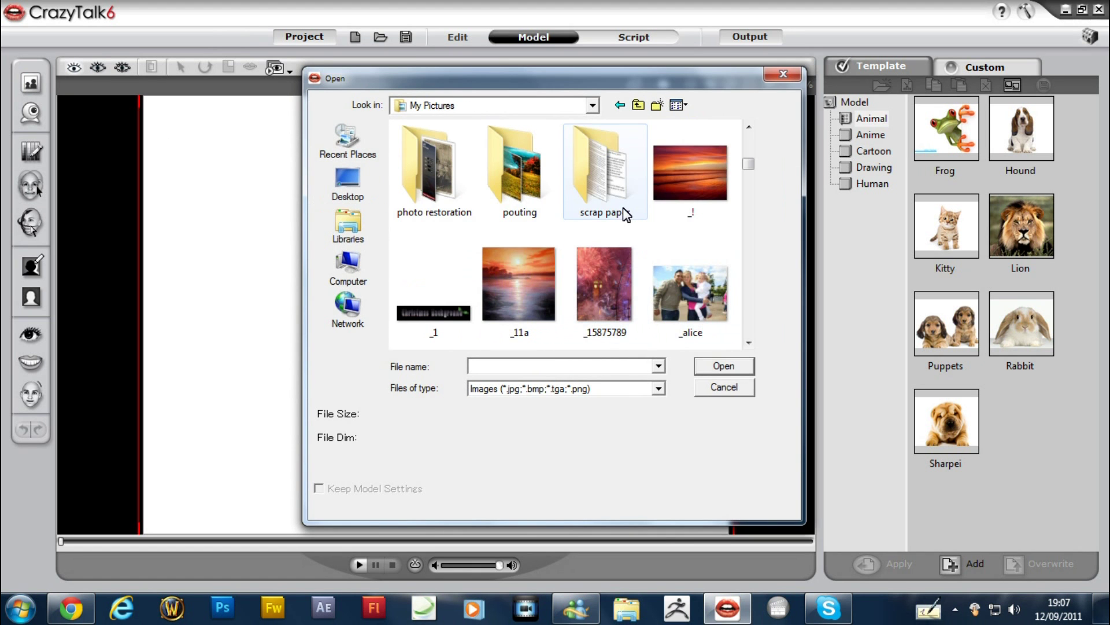
double_click(622, 208)
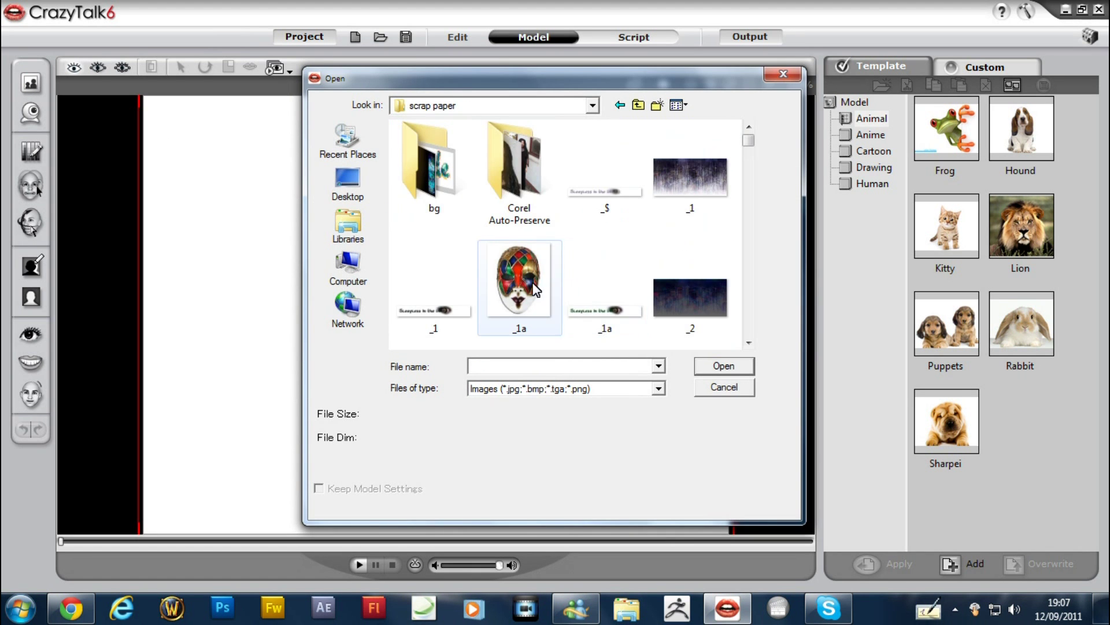
click(519, 278)
click(714, 365)
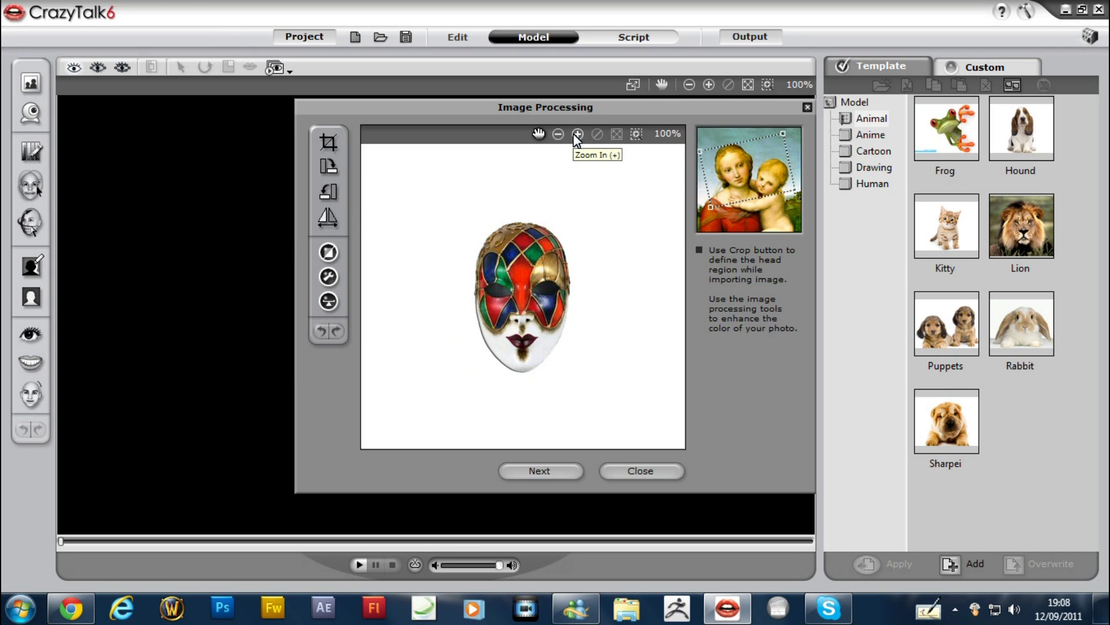
Resize the face bounding box to enclose the mask
click(539, 471)
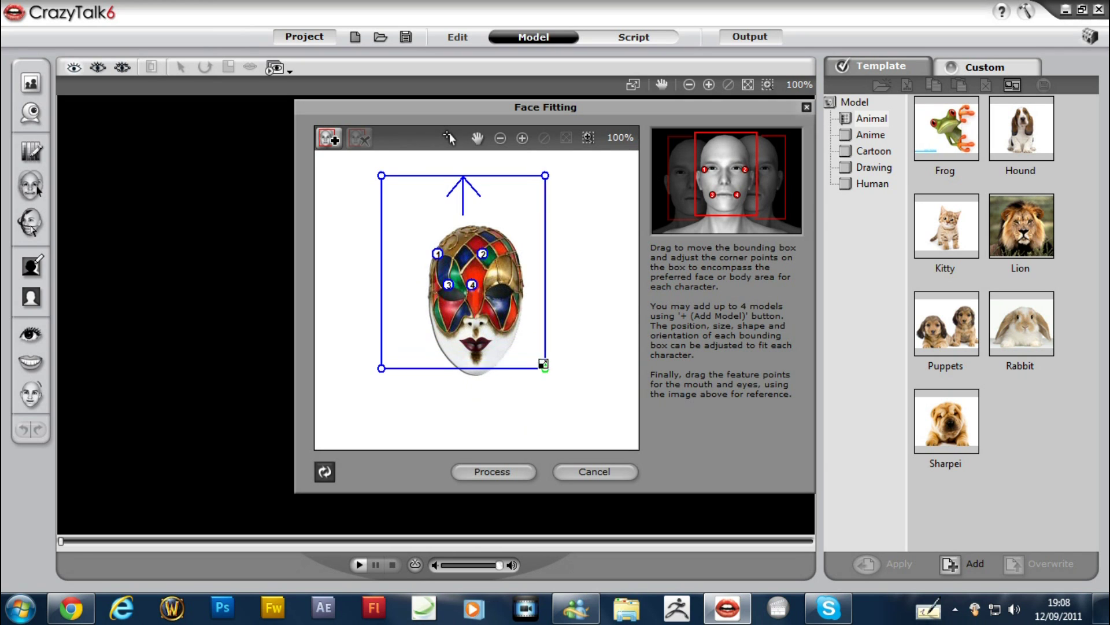
drag(541, 343, 560, 388)
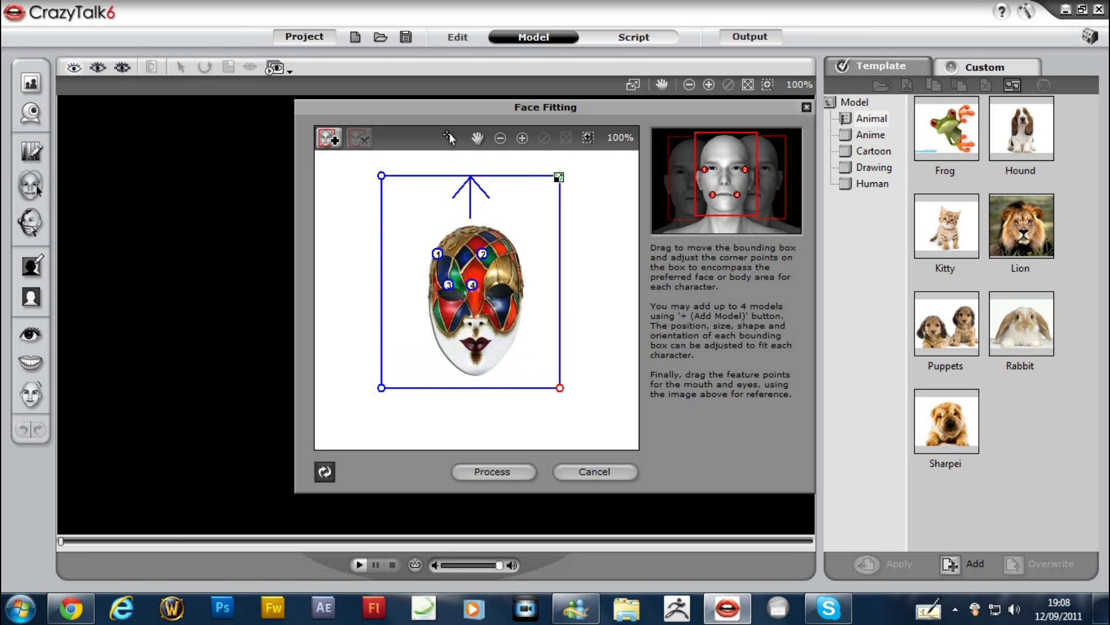
drag(559, 176, 565, 216)
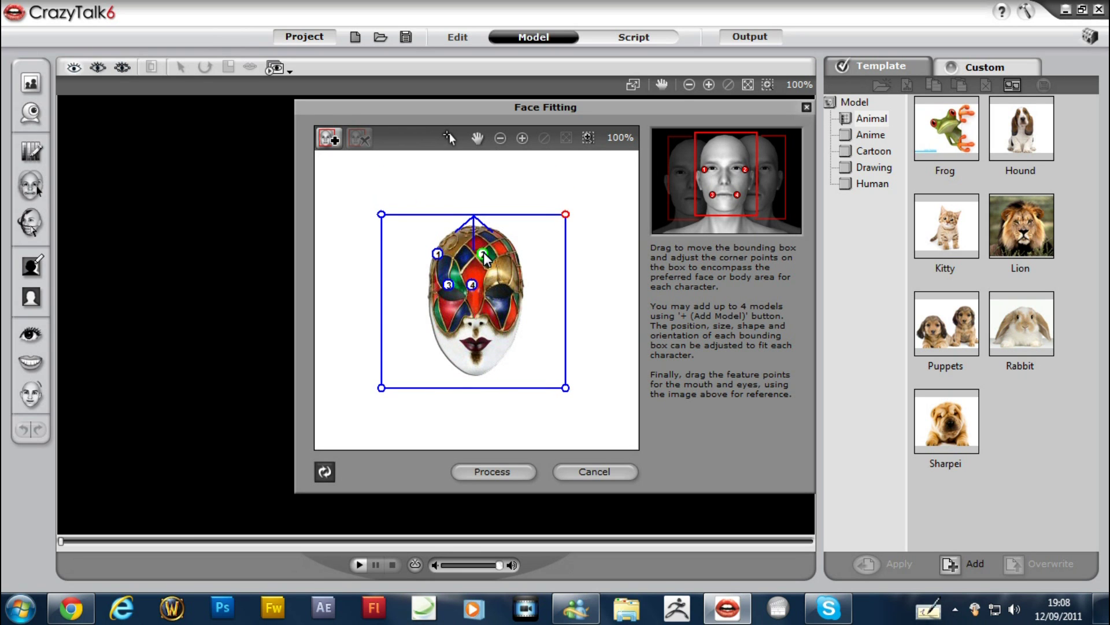
Place points 1–2 on the eye corners and 3–4 on the lip corners, then process
drag(495, 274, 500, 291)
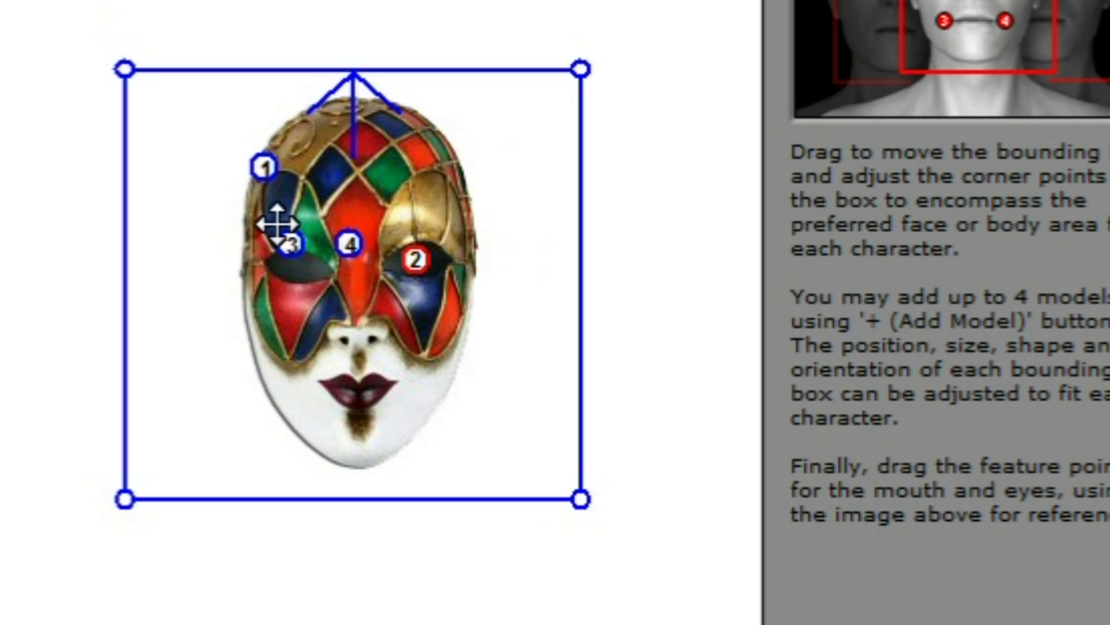
drag(265, 167, 263, 263)
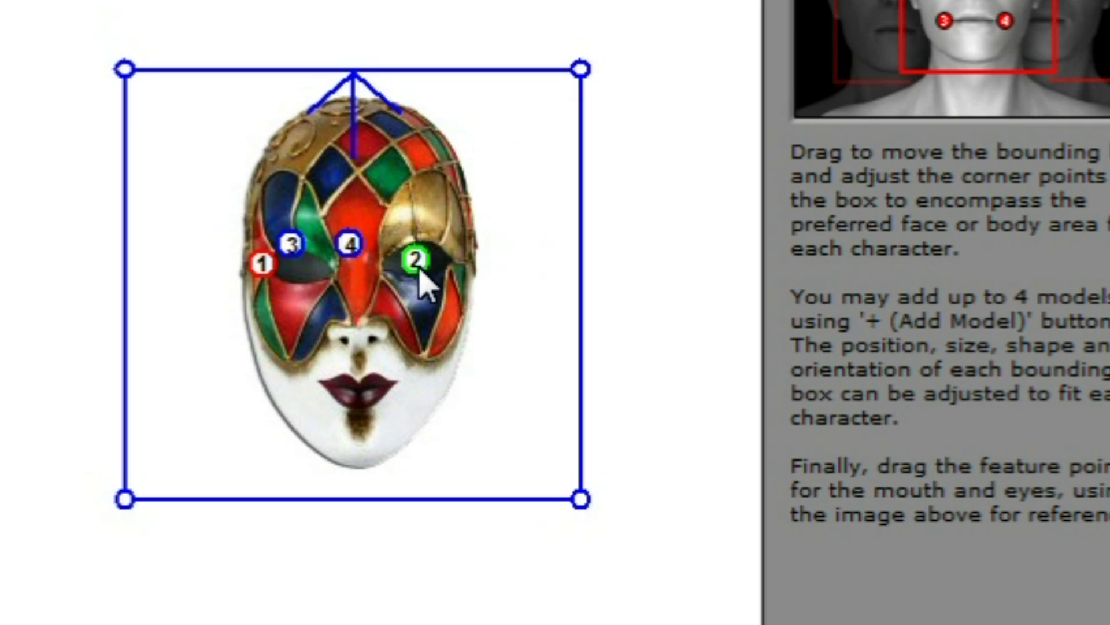
drag(418, 264, 459, 270)
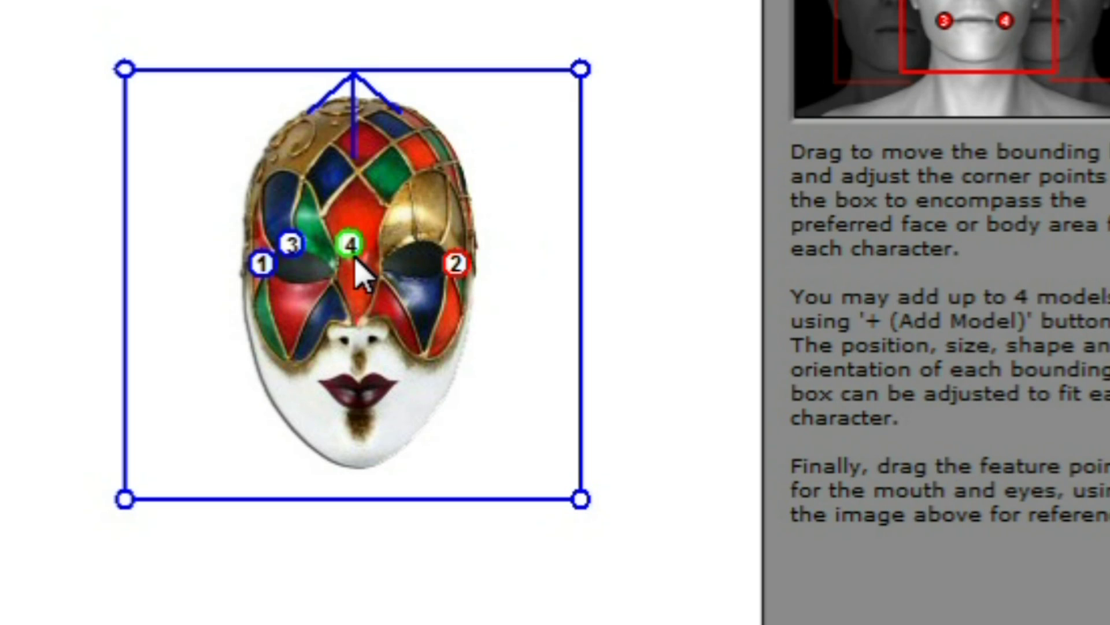
drag(293, 244, 323, 387)
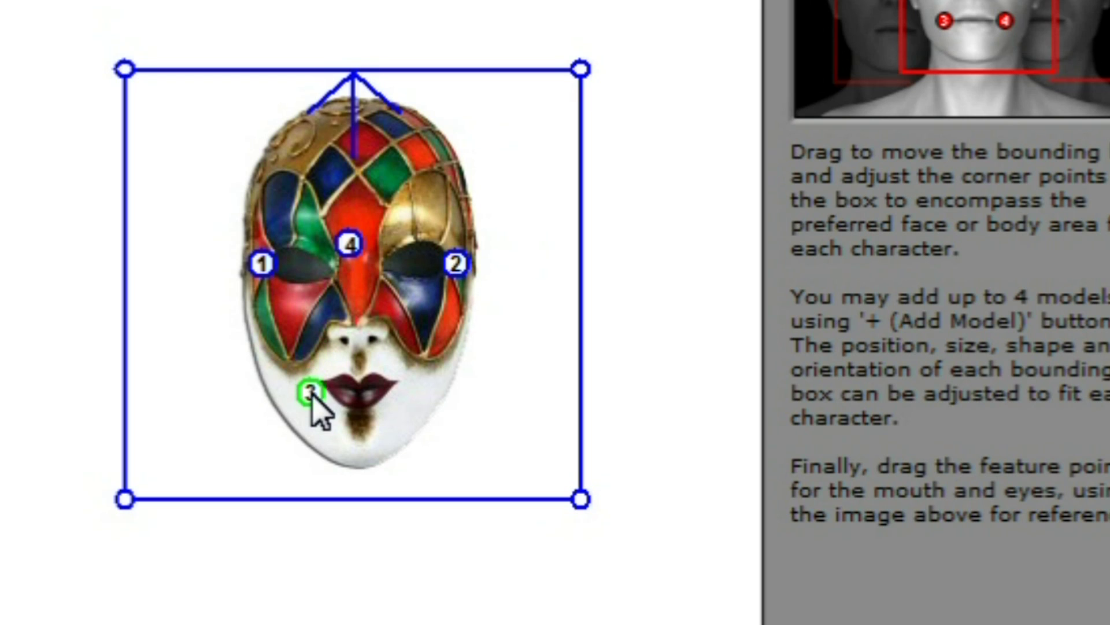
mouse_move(360, 264)
mouse_down()
mouse_move(376, 278)
mouse_move(415, 408)
mouse_move(407, 401)
mouse_up()
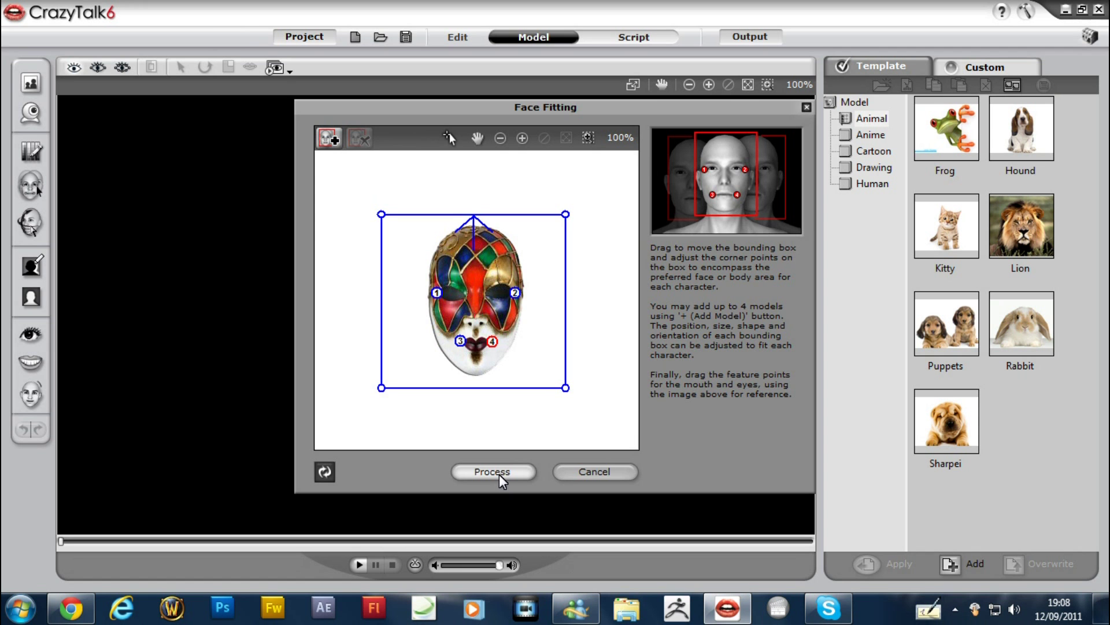
click(500, 475)
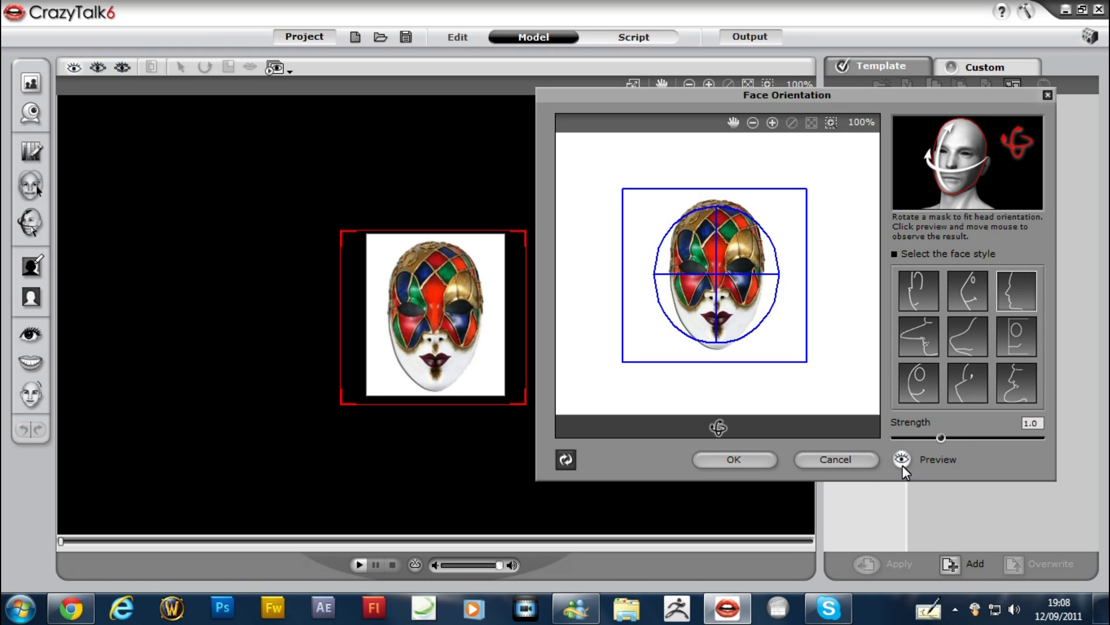
Preview the mask's head rotation and accept the face orientation
click(902, 460)
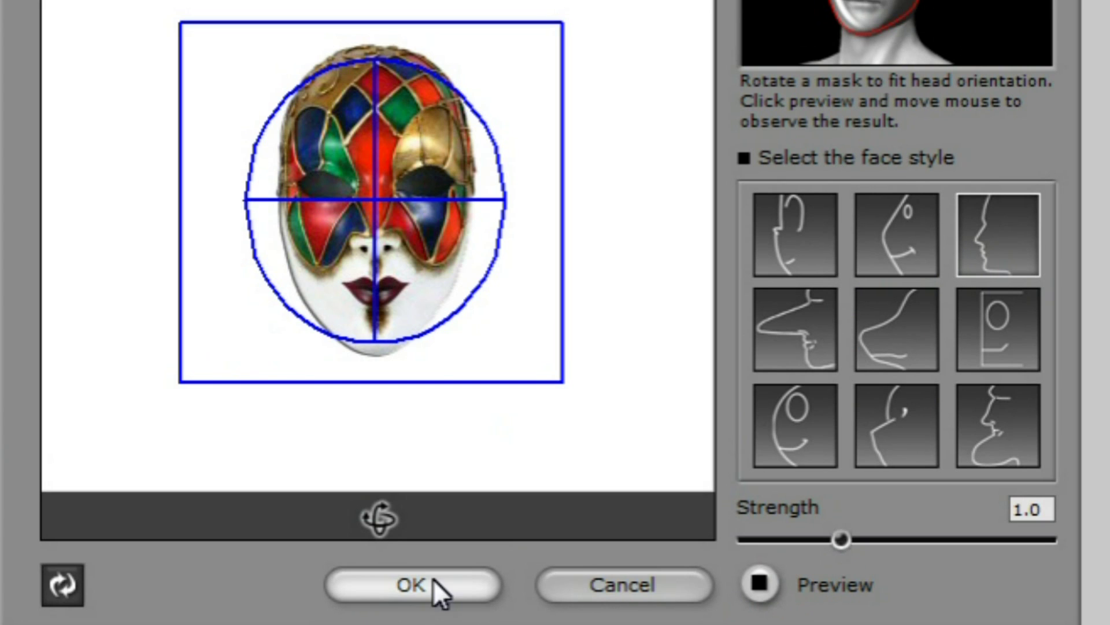
click(425, 595)
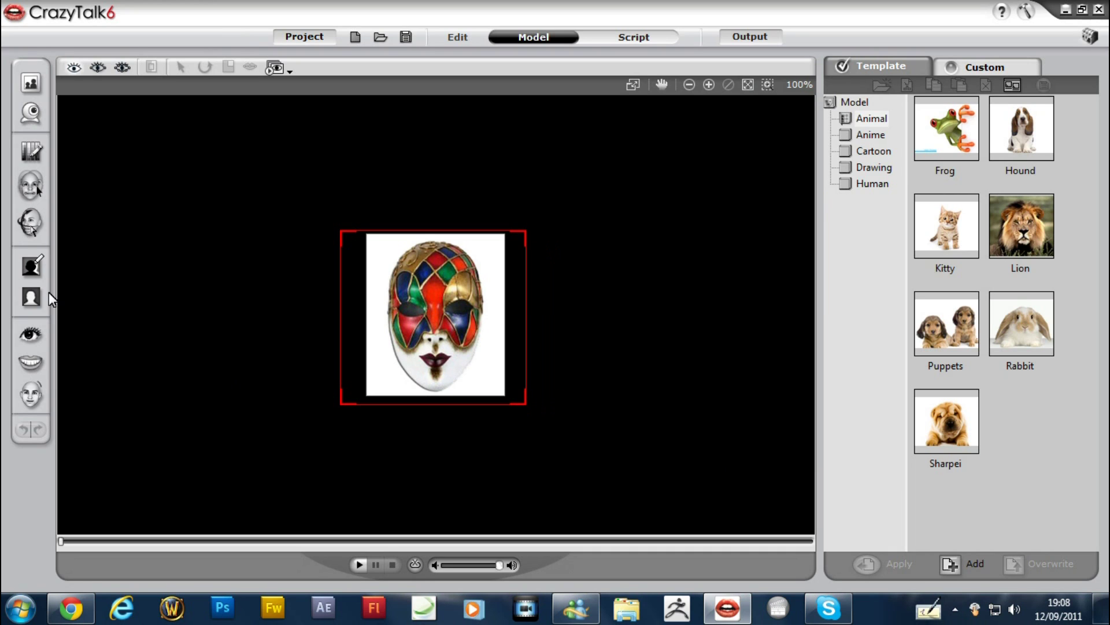
Refine the detailed jaw, eye and nose outline points to fit the mask
click(30, 183)
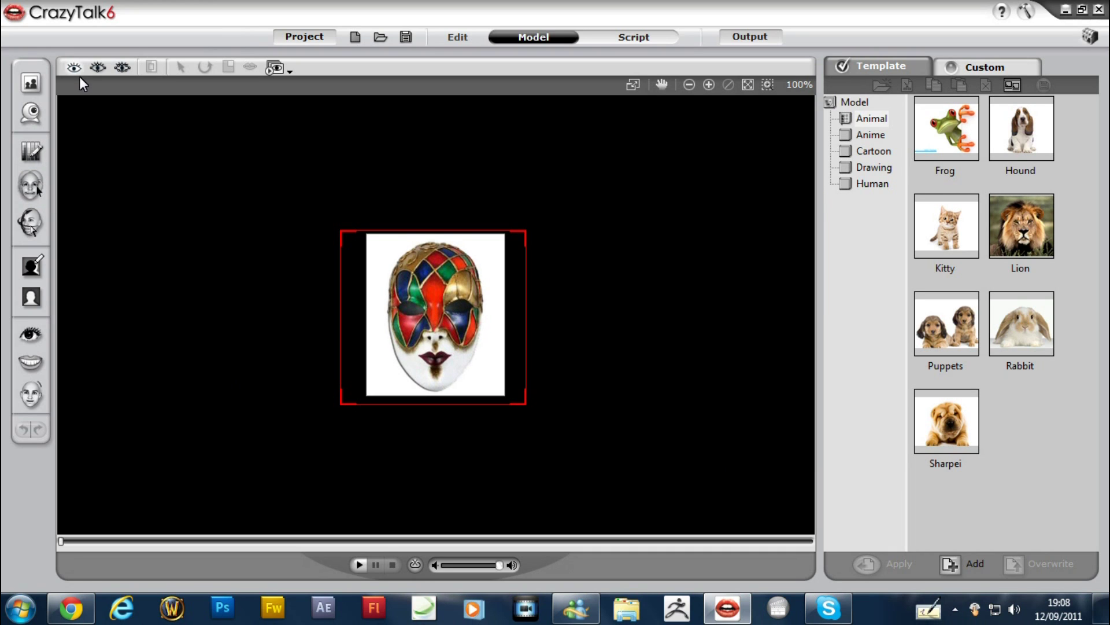
click(124, 70)
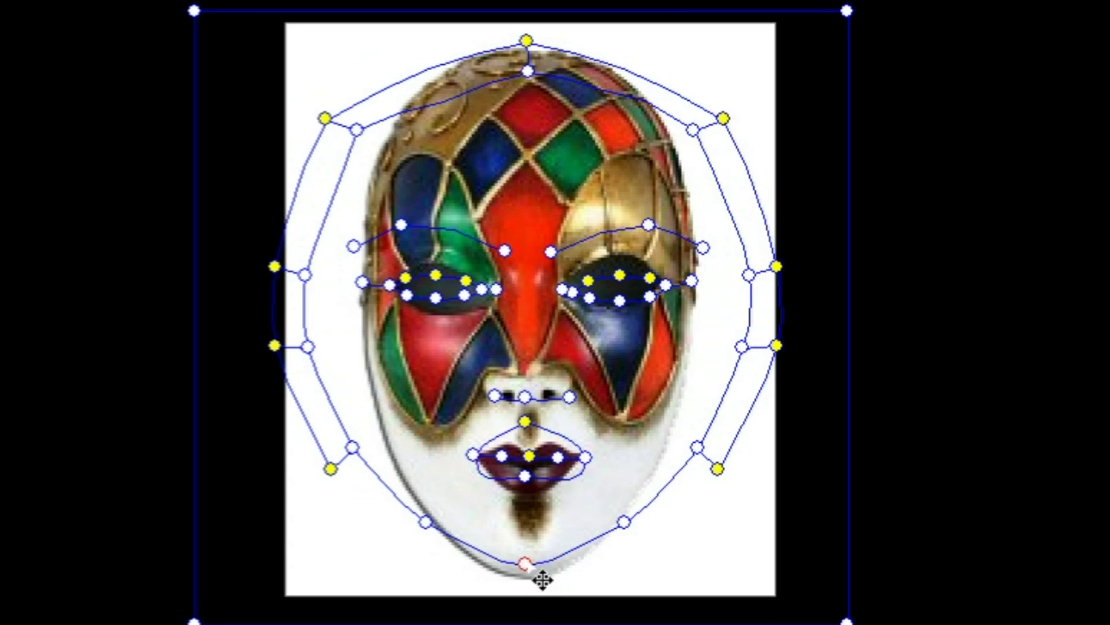
drag(407, 491, 408, 491)
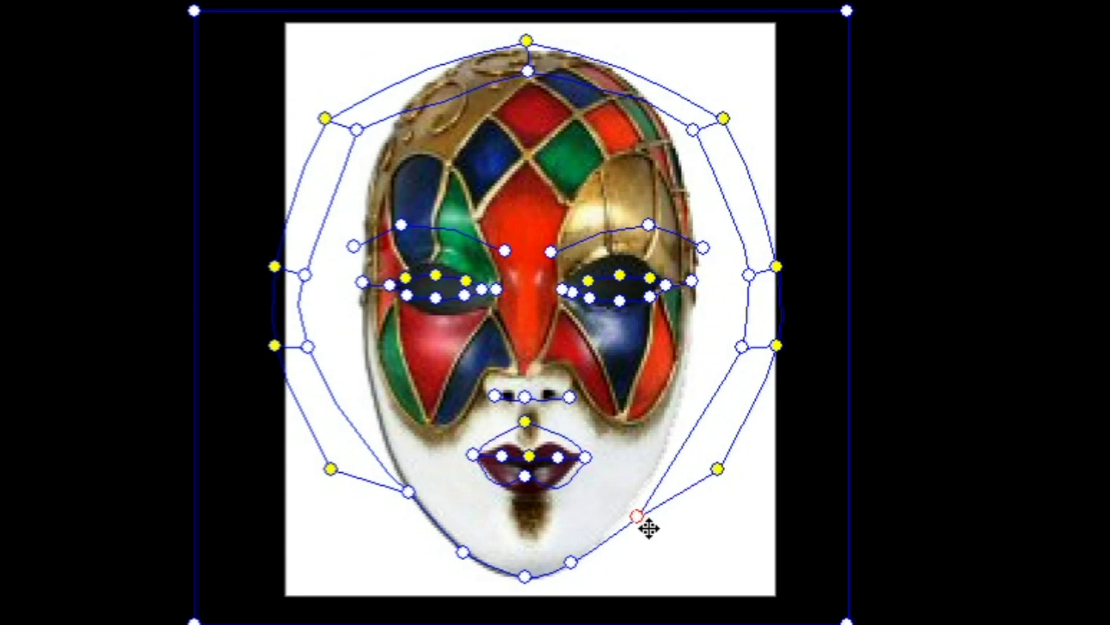
drag(696, 447, 649, 481)
mouse_move(650, 279)
mouse_down()
mouse_move(623, 252)
mouse_move(566, 280)
mouse_move(618, 305)
mouse_up()
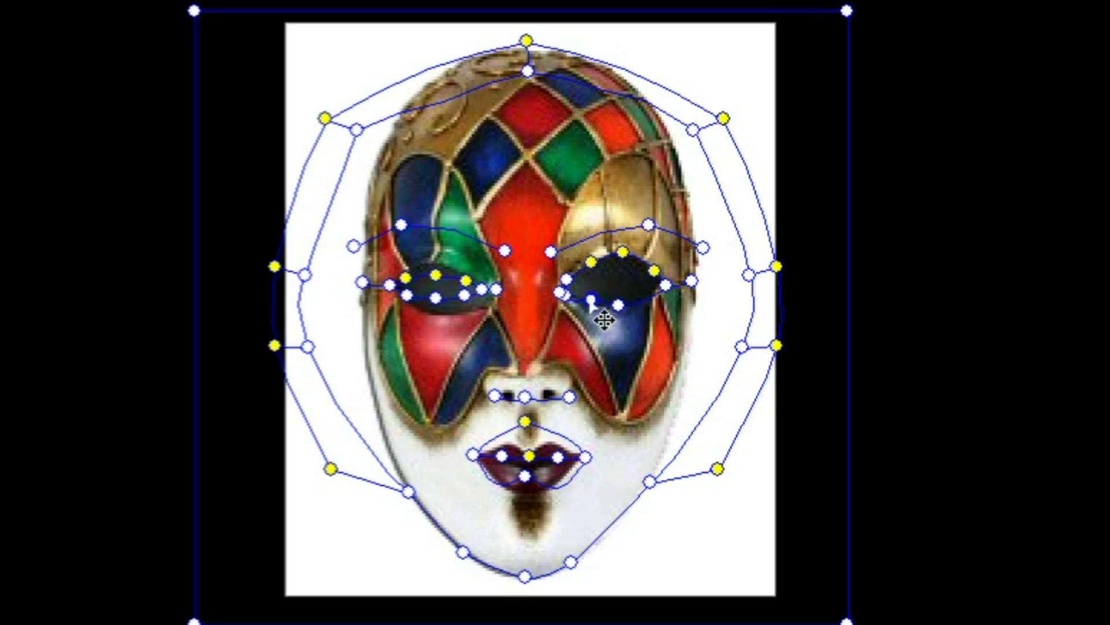
drag(691, 280, 663, 282)
drag(665, 284, 645, 293)
mouse_move(466, 280)
mouse_down()
mouse_move(437, 260)
mouse_move(409, 268)
mouse_move(491, 290)
mouse_move(453, 309)
mouse_move(418, 300)
mouse_move(427, 308)
mouse_move(487, 302)
mouse_up()
drag(362, 283, 397, 284)
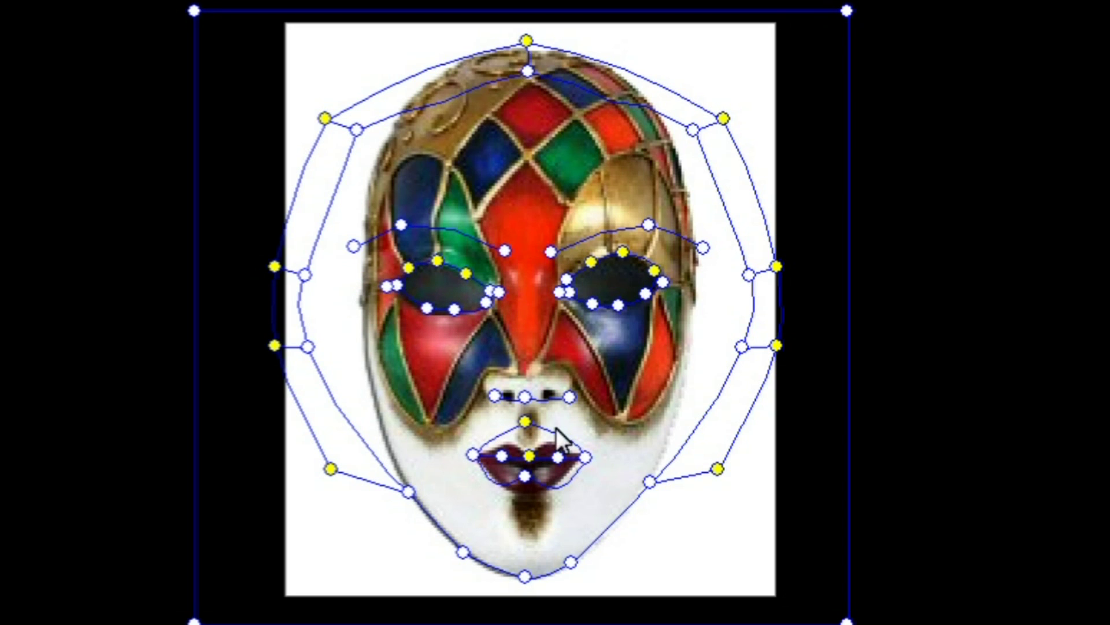
drag(525, 395, 525, 401)
drag(569, 395, 572, 393)
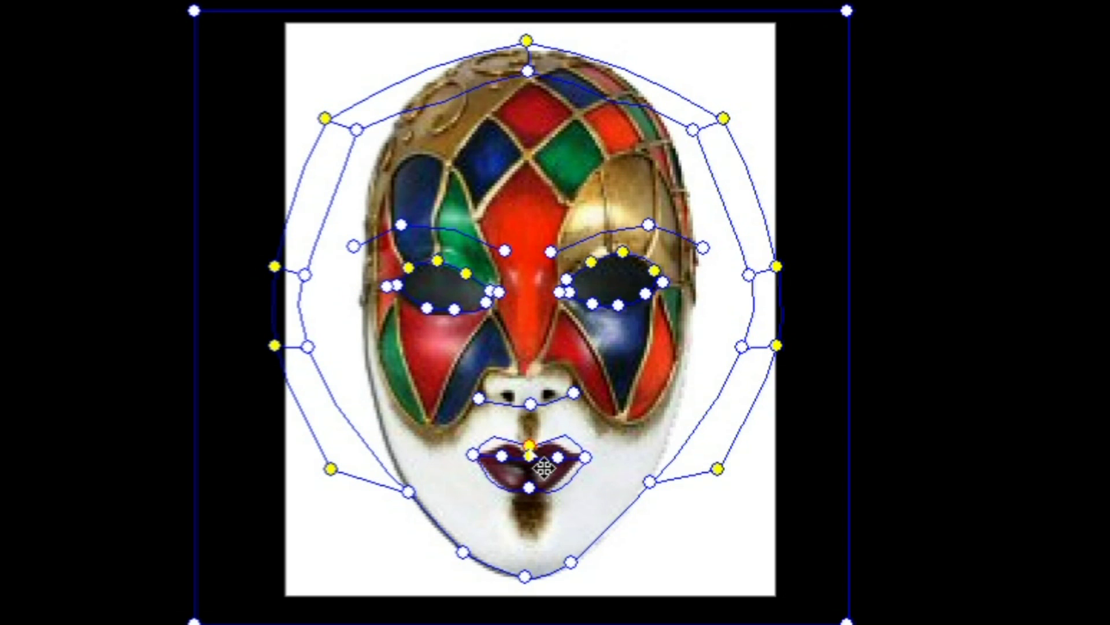
scroll(540, 463, up, 2)
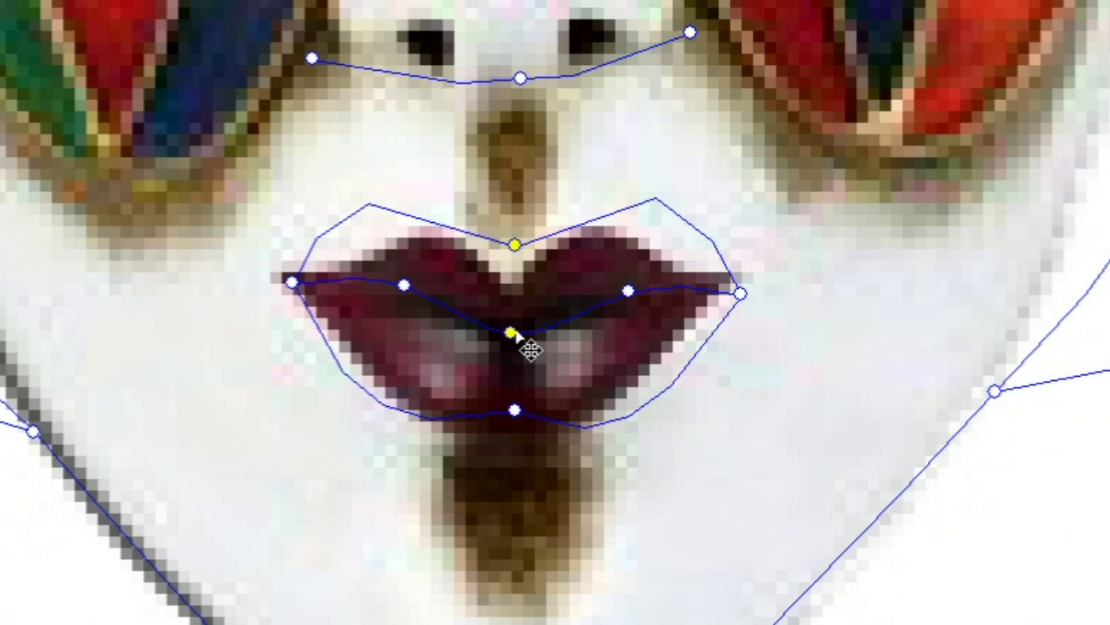
Move the middle lip points inward and down onto the mask's lips
drag(627, 287, 582, 303)
drag(404, 283, 425, 305)
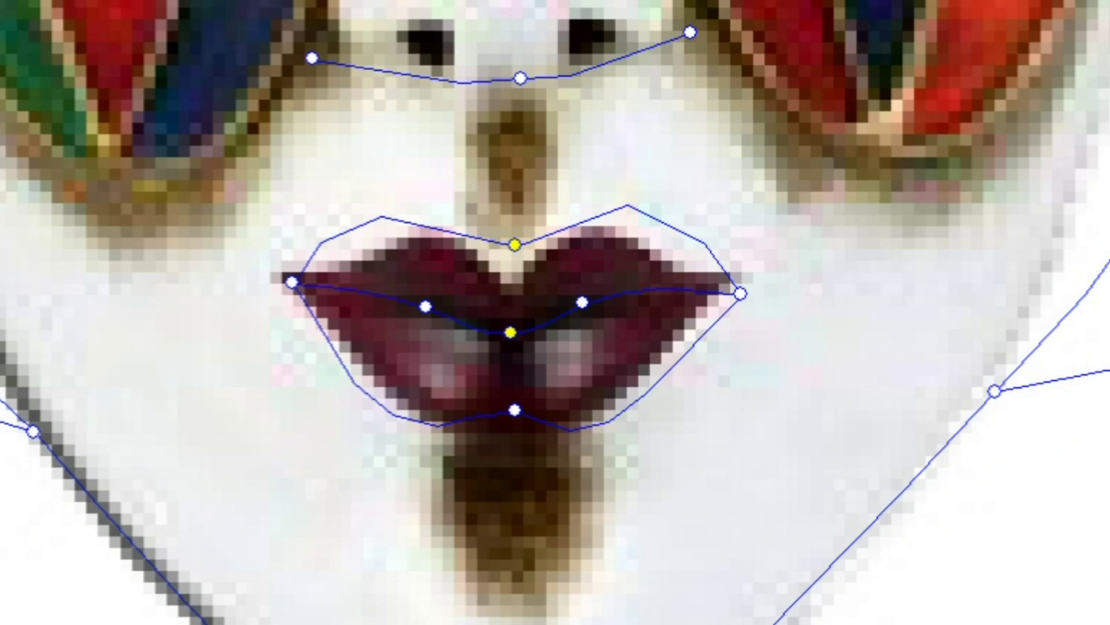
shift+click(582, 302)
shift+click(426, 306)
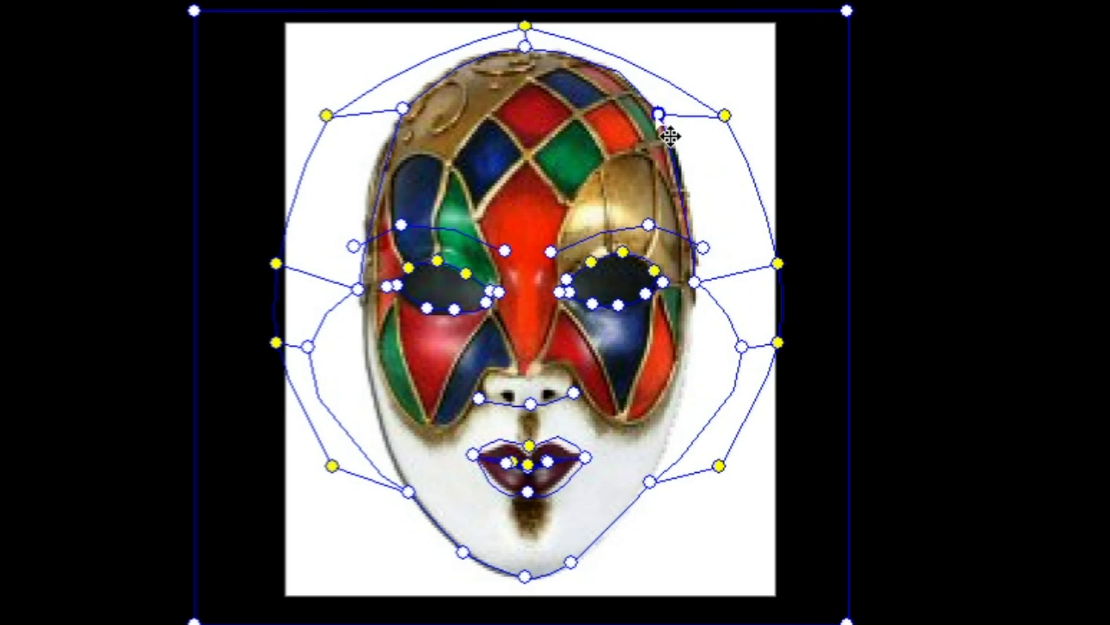
Pull the side face-outline points inward to the mask's edges and preview teeth templates
drag(308, 347, 375, 409)
drag(742, 346, 682, 384)
drag(779, 263, 757, 268)
drag(778, 342, 761, 353)
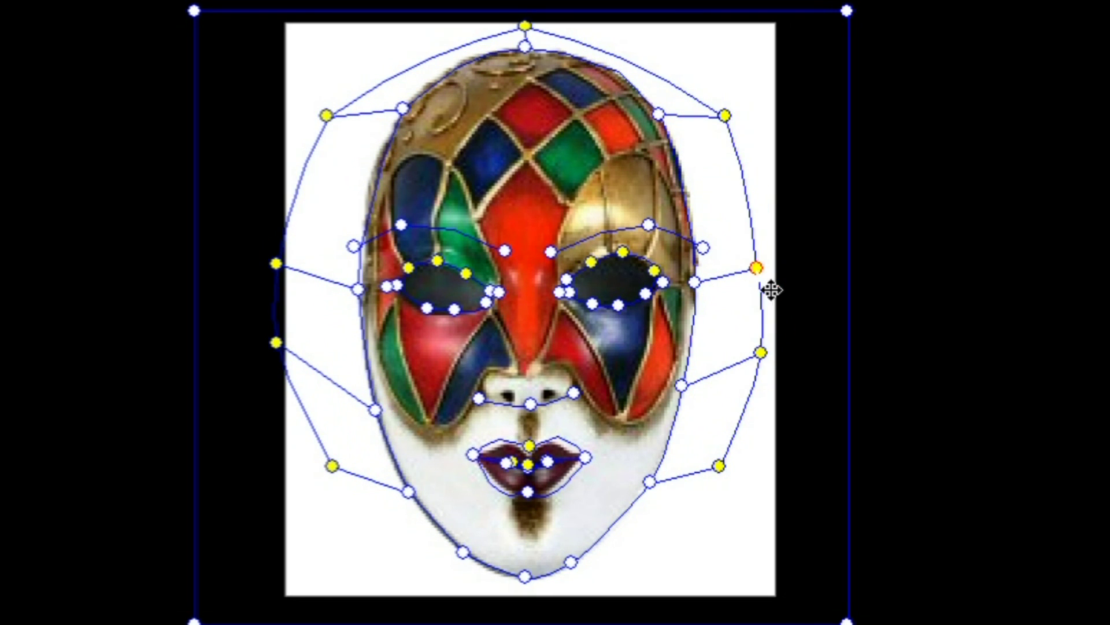
drag(276, 263, 299, 264)
drag(275, 343, 303, 355)
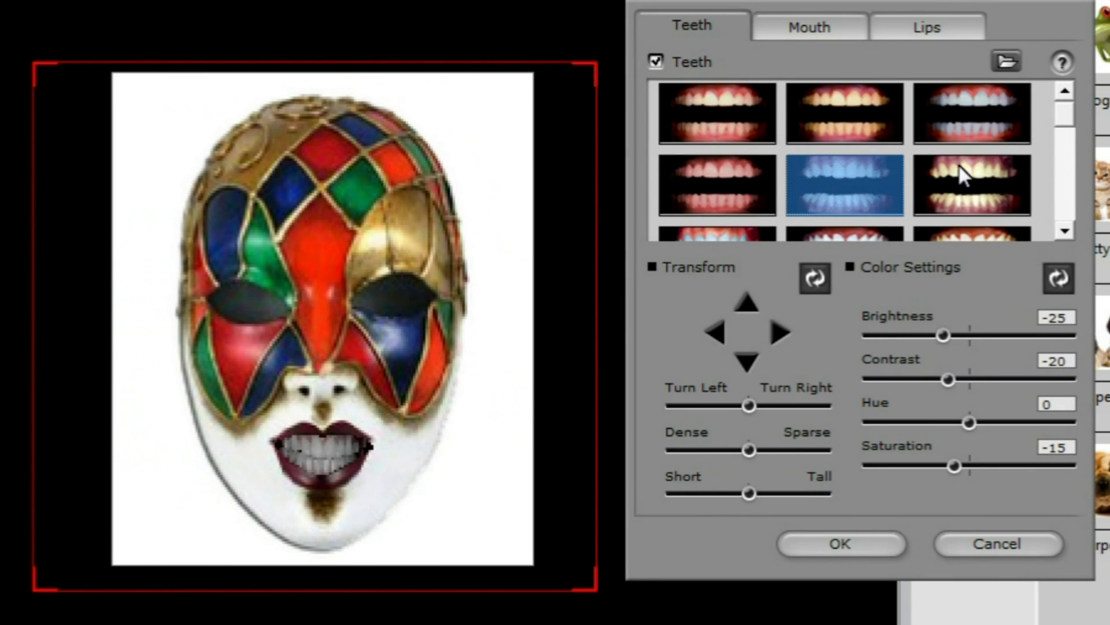
scroll(959, 164, down, 1)
click(817, 181)
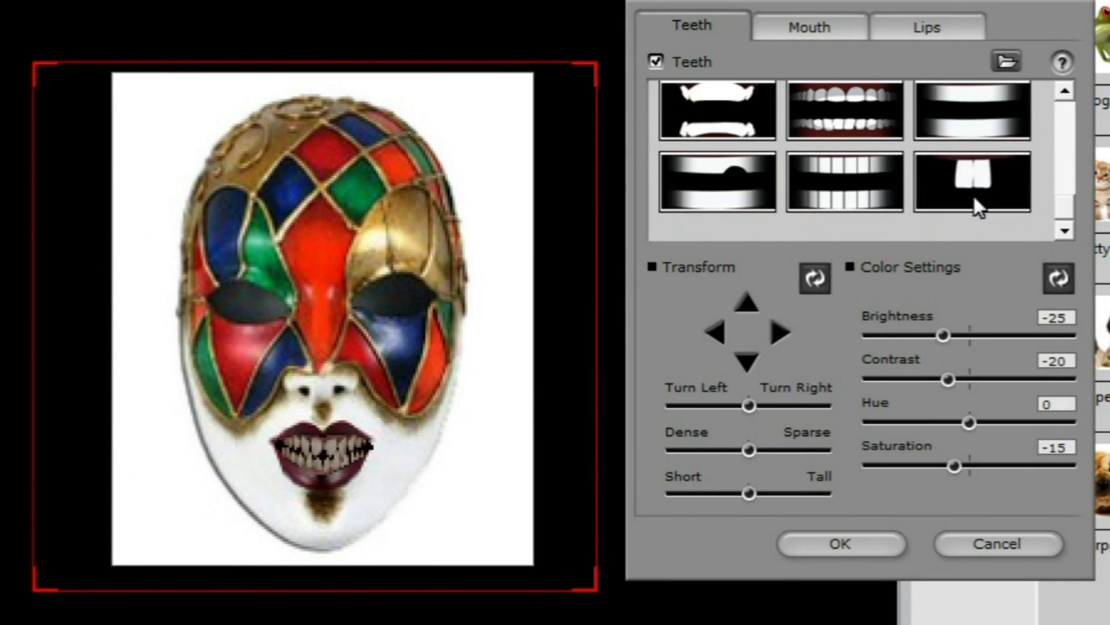
scroll(866, 151, down, 1)
scroll(860, 151, down, 1)
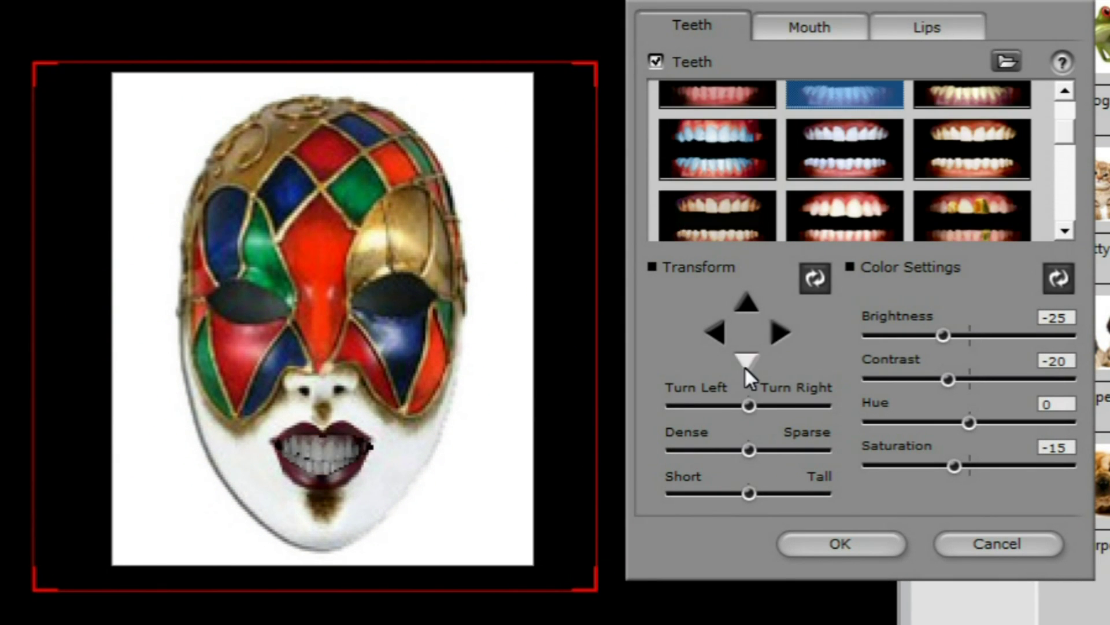
Confirm the teeth, then preview cartoon and anime eye templates on the mask
click(846, 545)
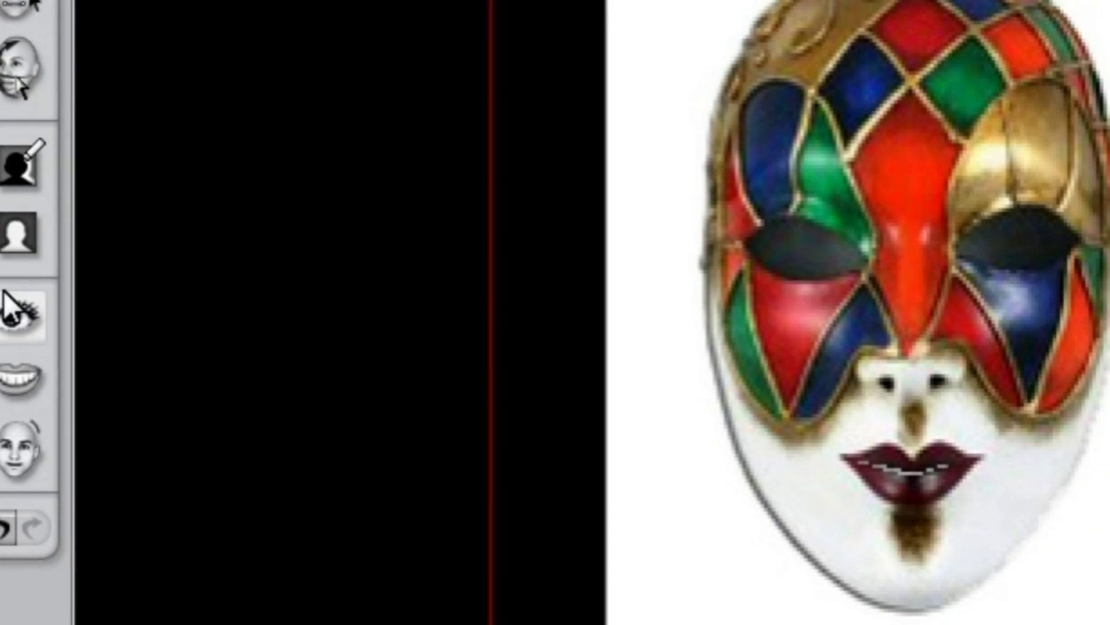
click(30, 332)
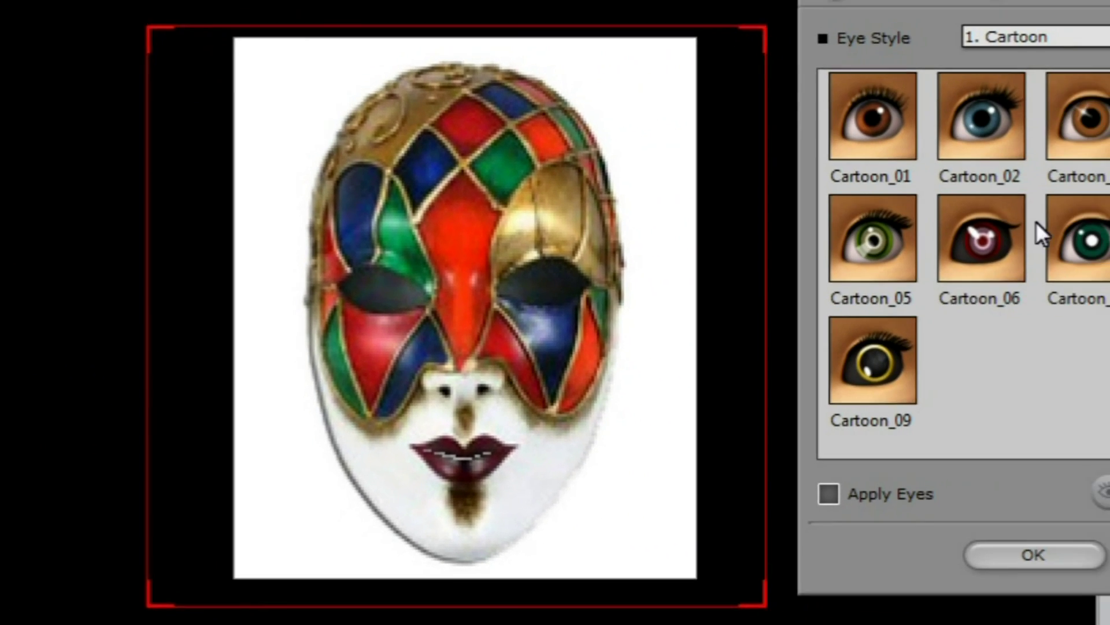
click(770, 278)
click(810, 274)
click(875, 199)
click(681, 200)
click(685, 345)
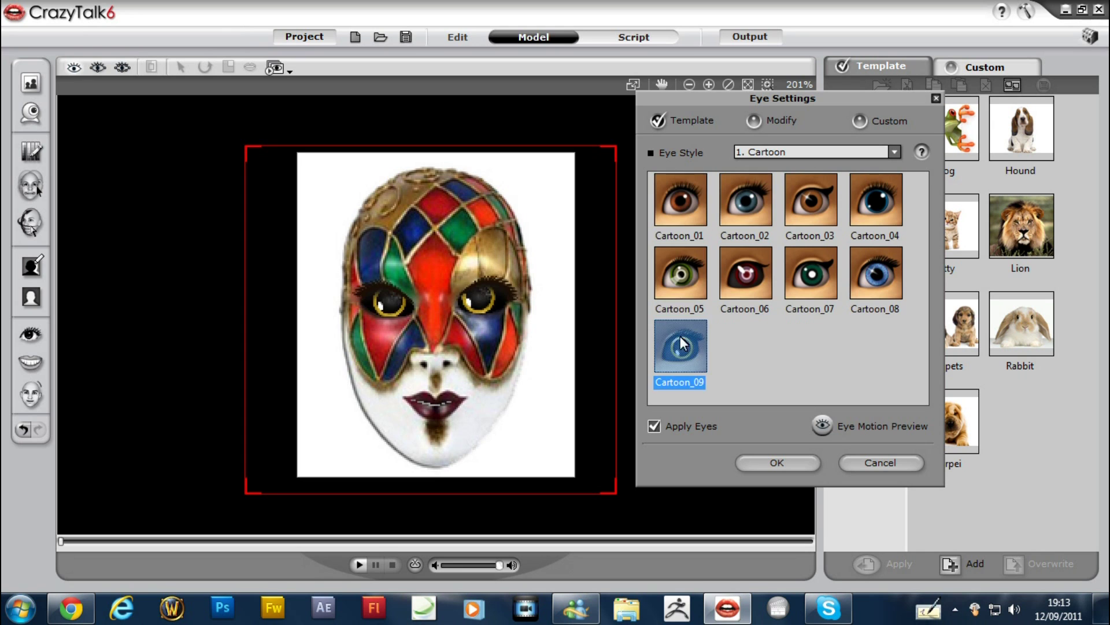
click(894, 151)
click(784, 182)
click(745, 199)
click(811, 200)
click(875, 200)
click(810, 274)
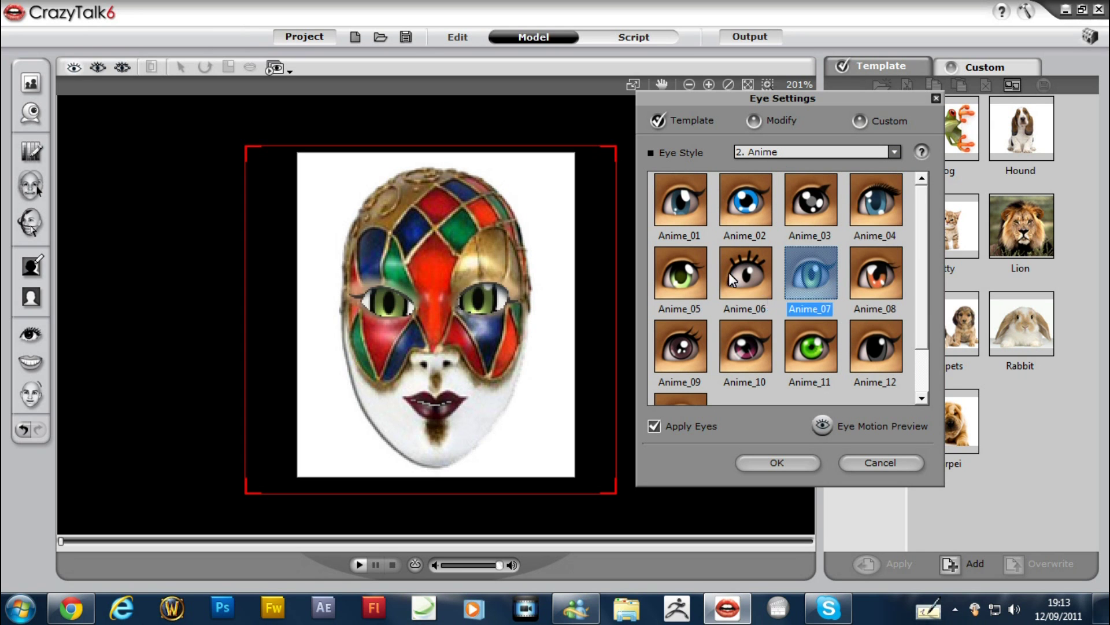
click(680, 274)
click(681, 346)
Preview animal, comic and human eyes, then apply the Human Female_01 eyes
click(680, 366)
click(895, 152)
click(784, 182)
click(810, 200)
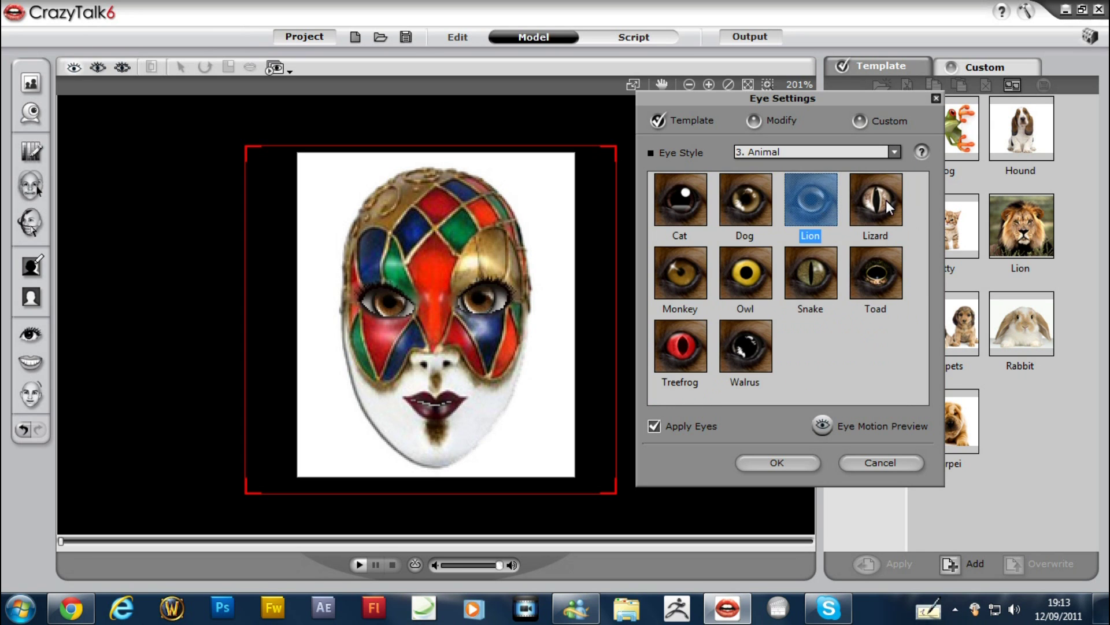
click(810, 273)
click(745, 346)
click(893, 152)
click(799, 199)
click(745, 199)
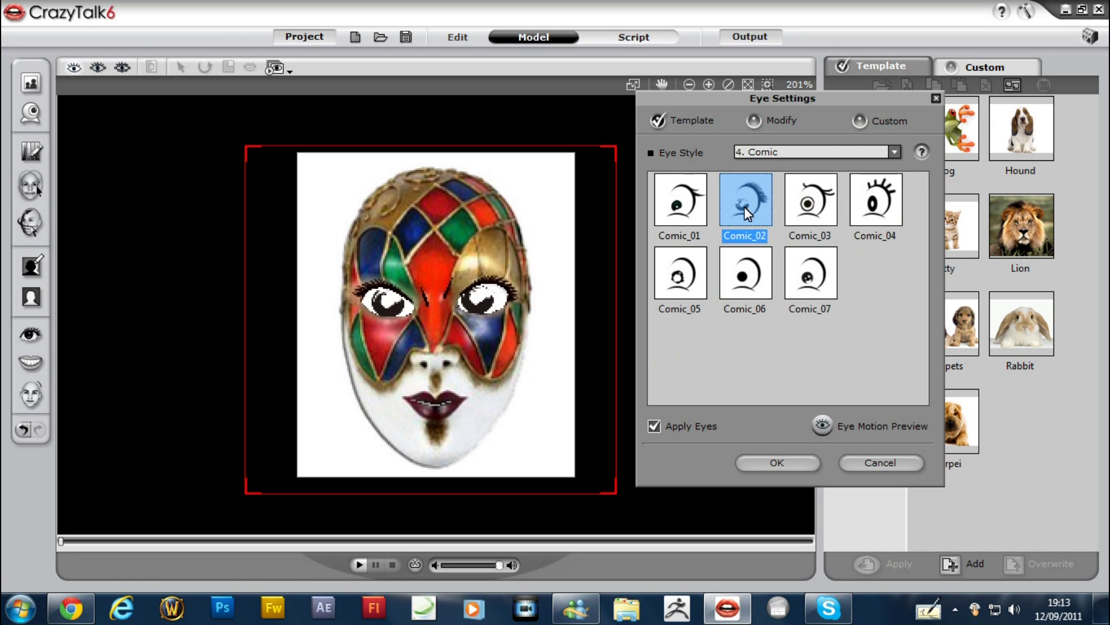
click(810, 200)
click(876, 200)
click(810, 273)
click(680, 273)
click(893, 152)
click(783, 215)
scroll(746, 278, down, 1)
click(746, 277)
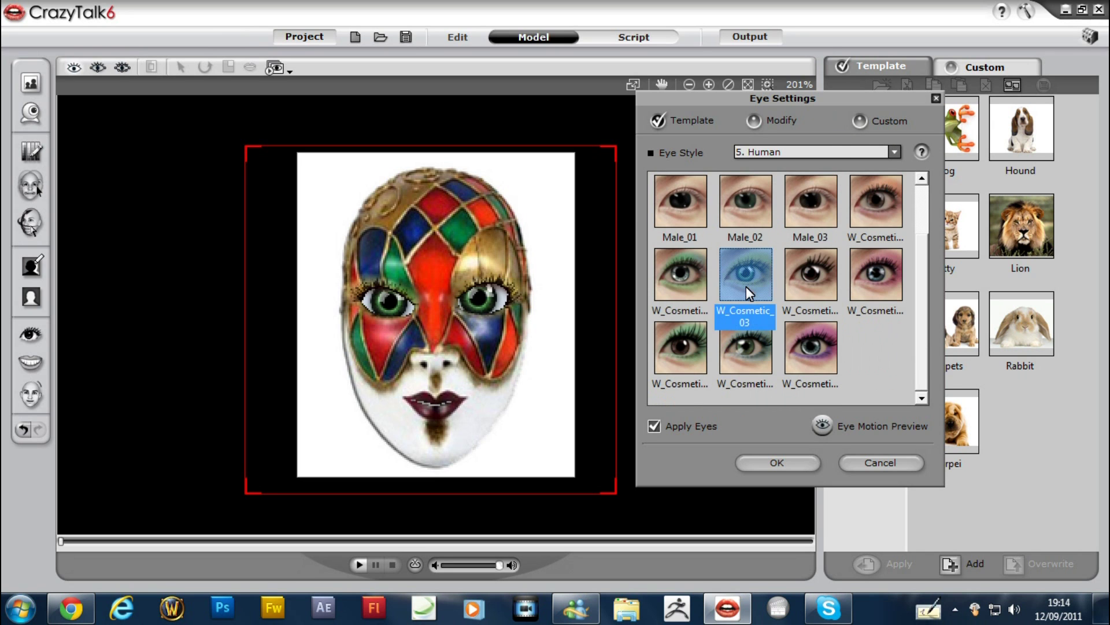
scroll(766, 283, up, 1)
click(876, 200)
click(810, 199)
click(745, 199)
click(689, 193)
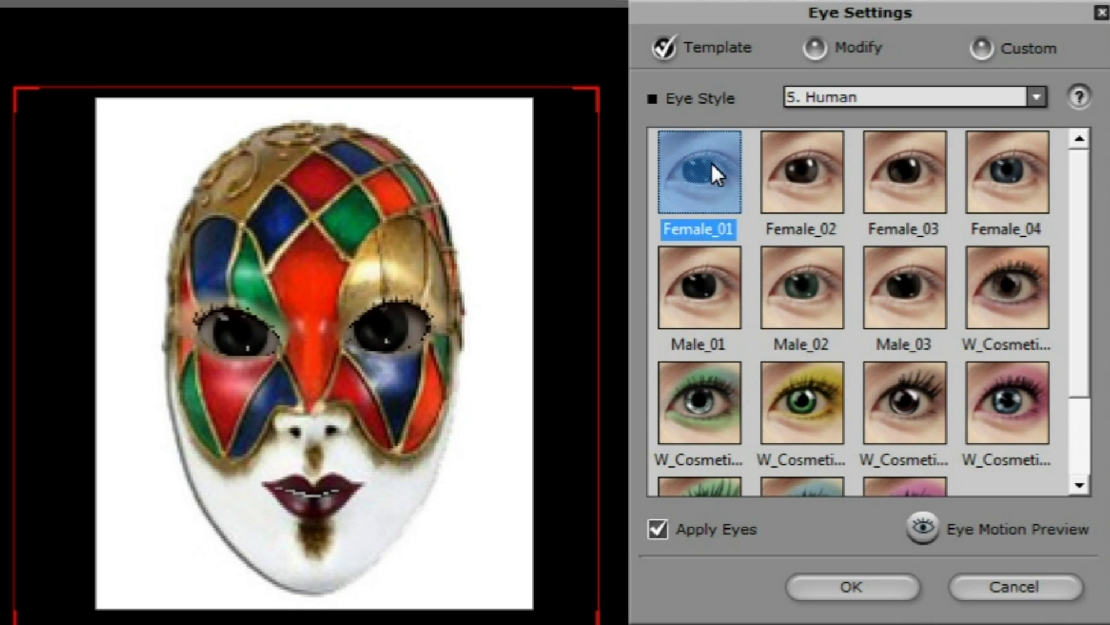
click(850, 587)
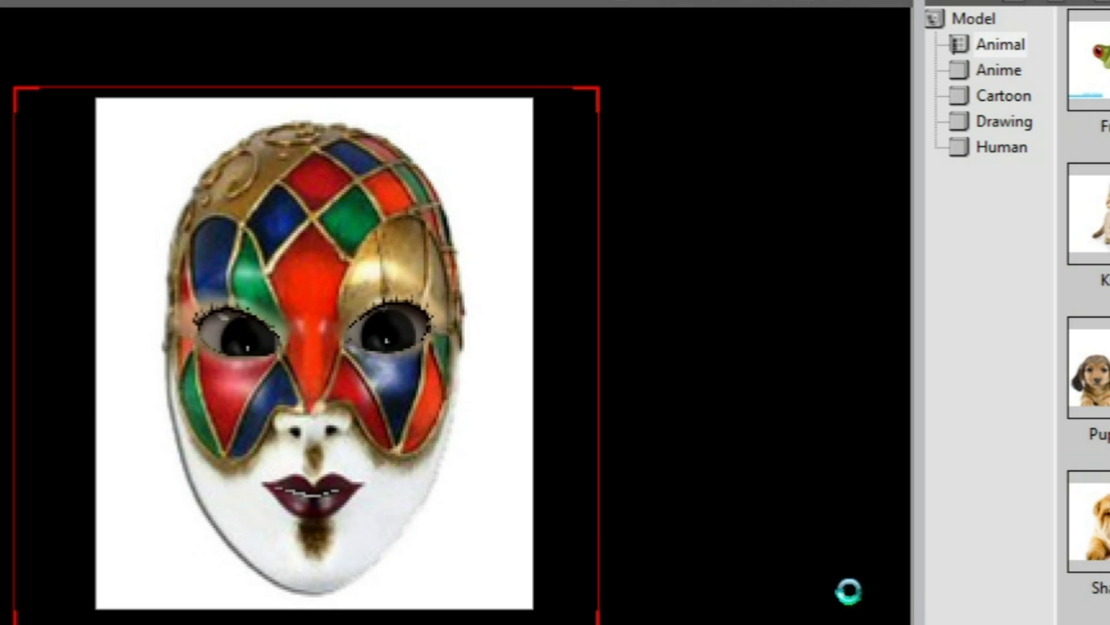
Make the eyeballs slightly bigger and raise the iris contrast
click(816, 47)
drag(755, 475, 781, 476)
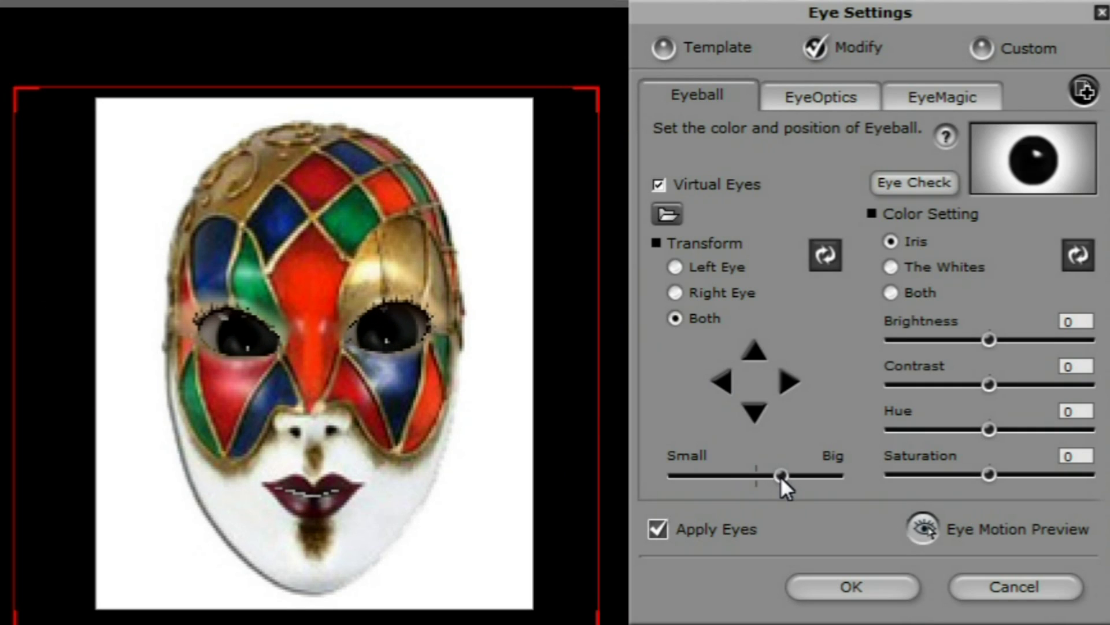
mouse_move(989, 340)
mouse_down()
mouse_move(1004, 339)
mouse_move(988, 339)
mouse_up()
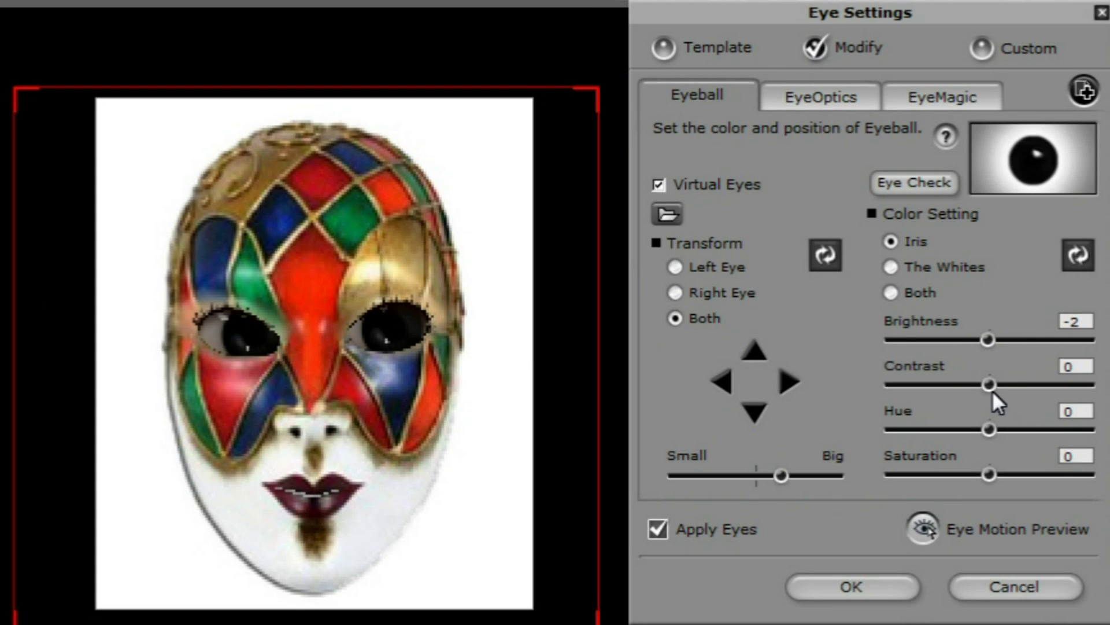
drag(989, 385, 1011, 384)
mouse_move(989, 429)
mouse_down()
mouse_move(1016, 429)
mouse_move(984, 429)
mouse_up()
Dim the eye highlight opacity, blur the highlights and shrink the reflection
click(821, 97)
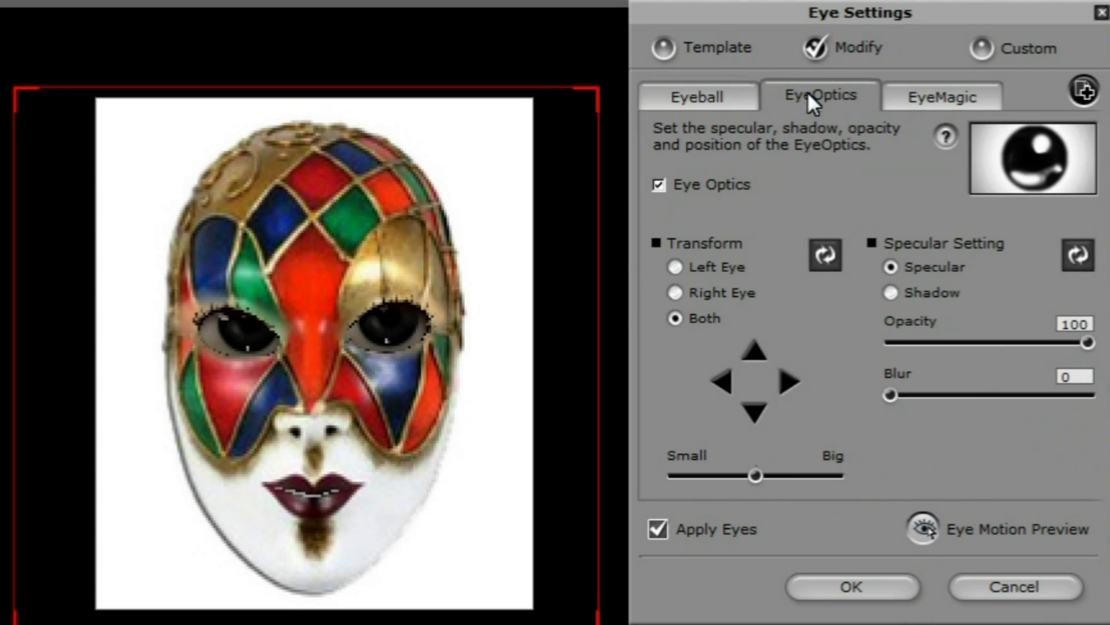
drag(1088, 342, 951, 341)
mouse_move(890, 395)
mouse_down()
mouse_move(990, 395)
mouse_move(949, 395)
mouse_up()
drag(756, 476, 575, 482)
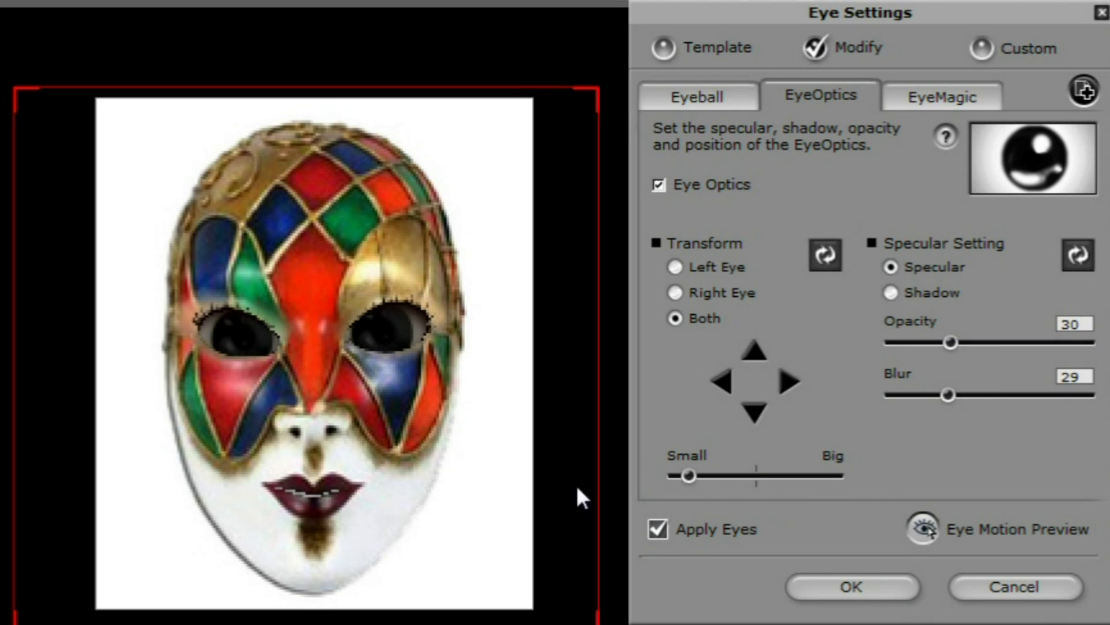
drag(950, 342, 986, 342)
Set medium eyelashes, darkened and desaturated, and turn off eye shadow
click(942, 96)
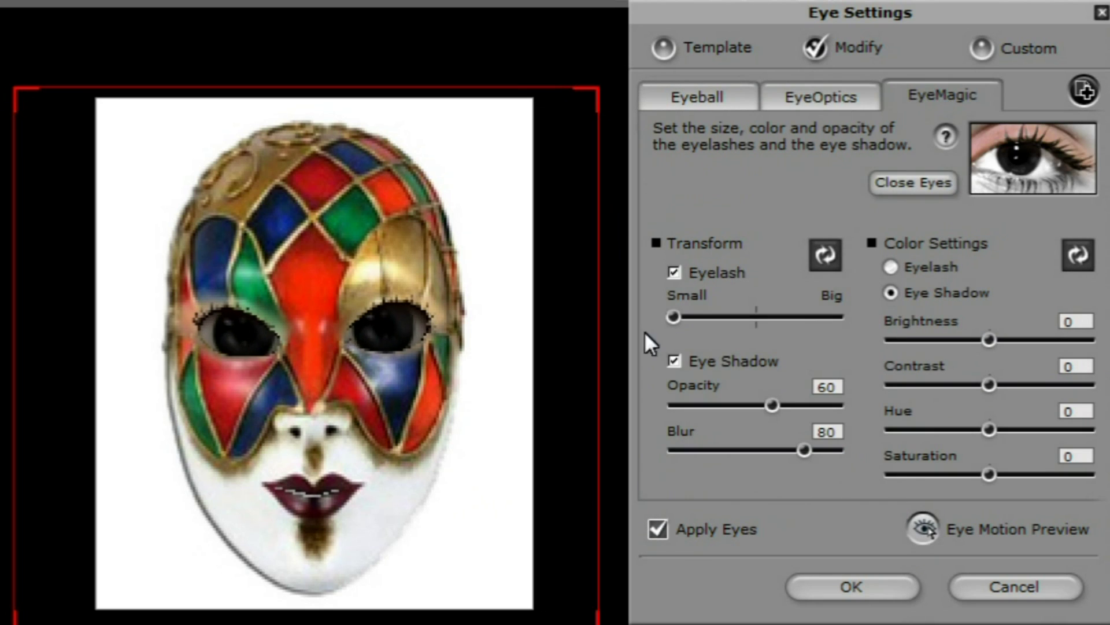
click(675, 273)
mouse_move(674, 317)
mouse_down()
mouse_move(792, 322)
mouse_move(747, 319)
mouse_up()
click(673, 361)
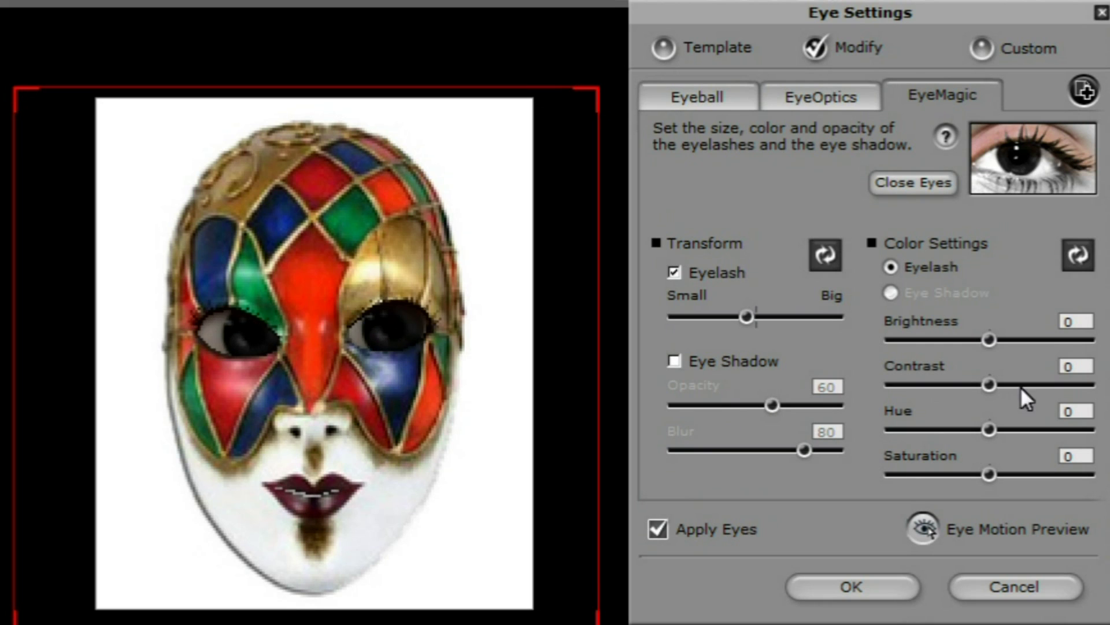
drag(989, 340, 932, 335)
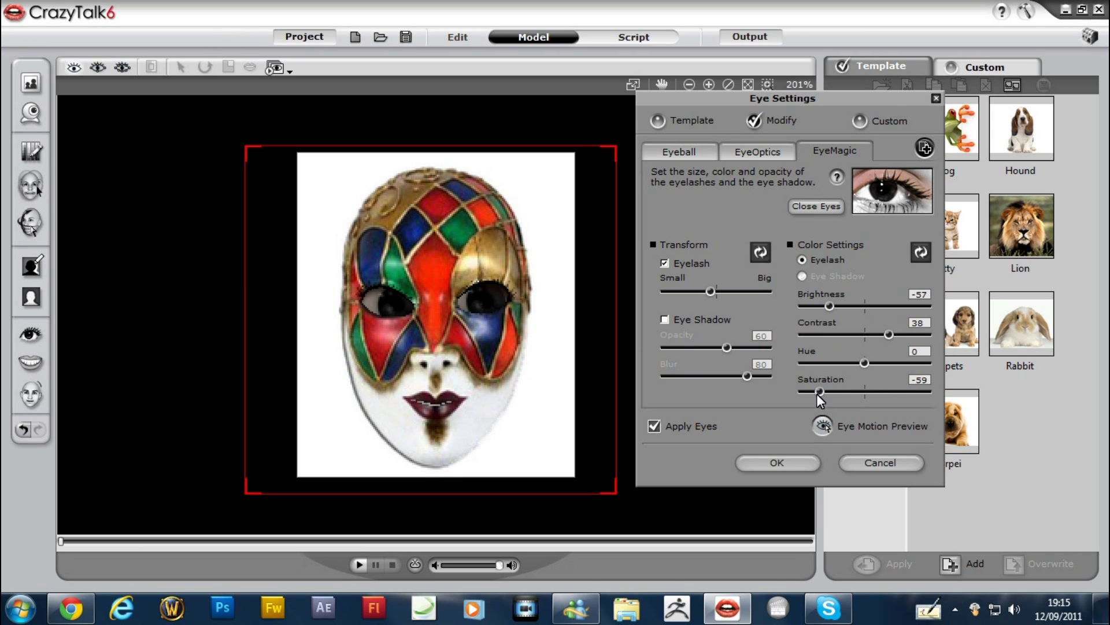
drag(820, 398, 819, 398)
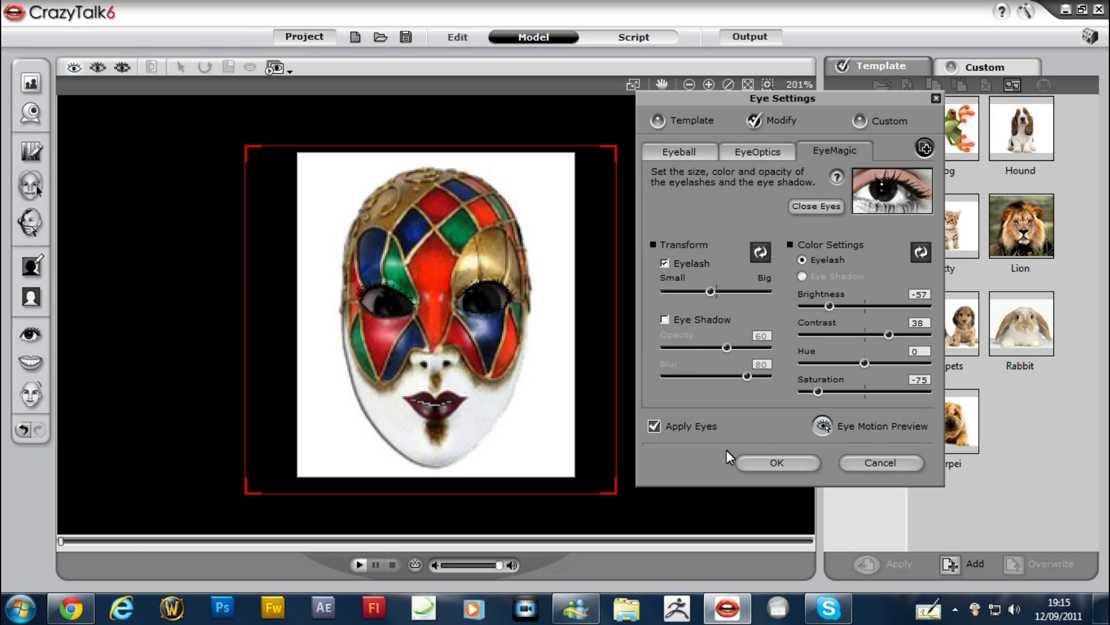
click(769, 463)
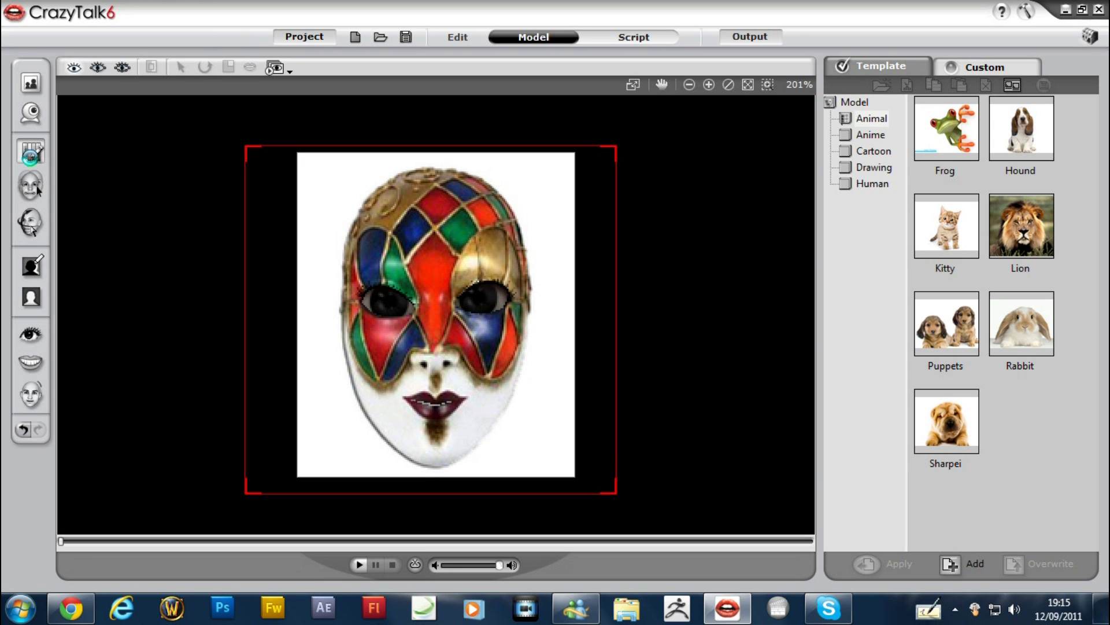
Import _1.jpg as the background image with Stretch position
click(30, 158)
click(617, 475)
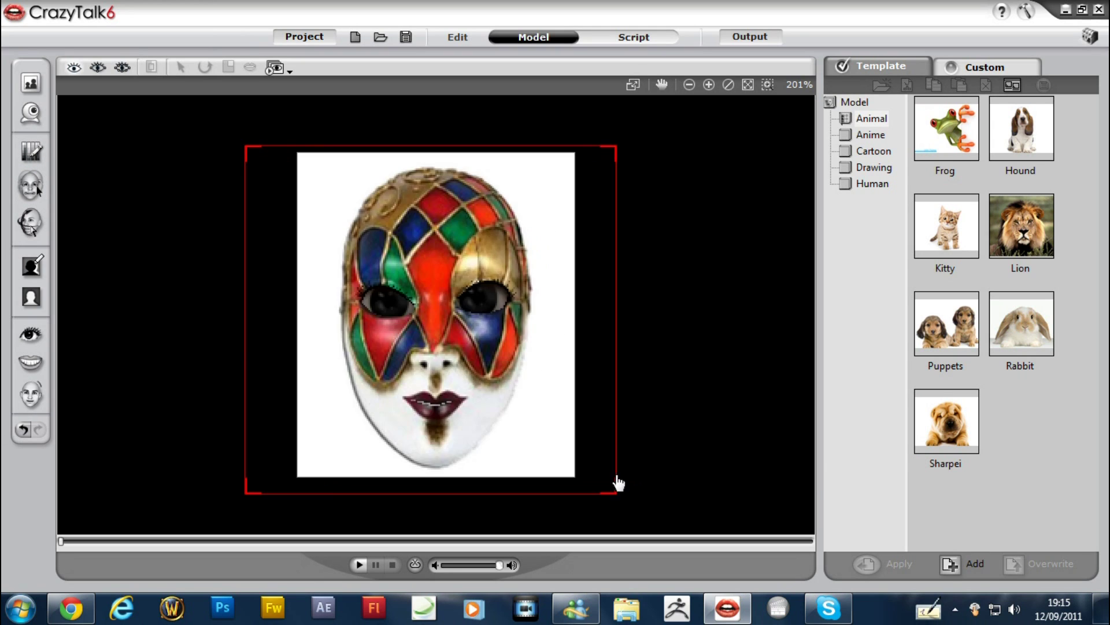
click(31, 301)
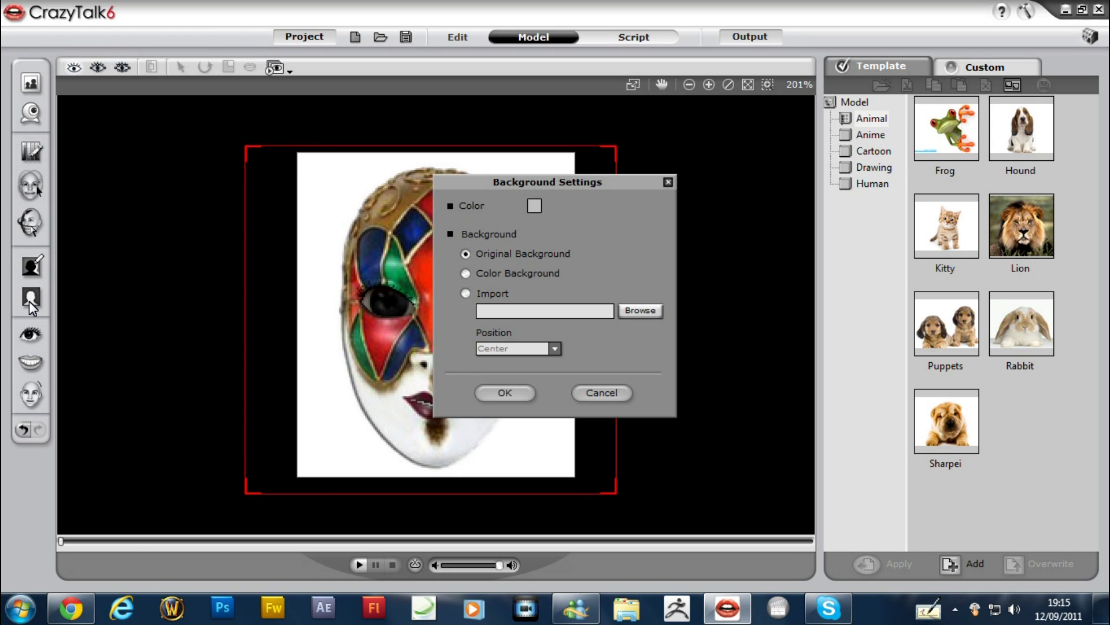
click(645, 315)
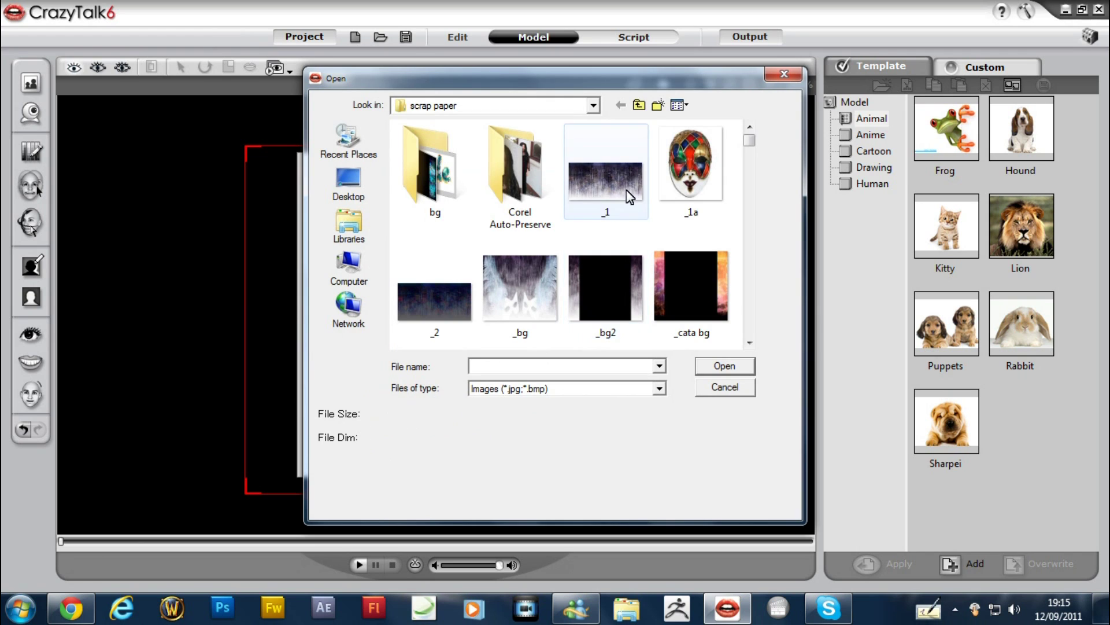
click(596, 199)
click(725, 368)
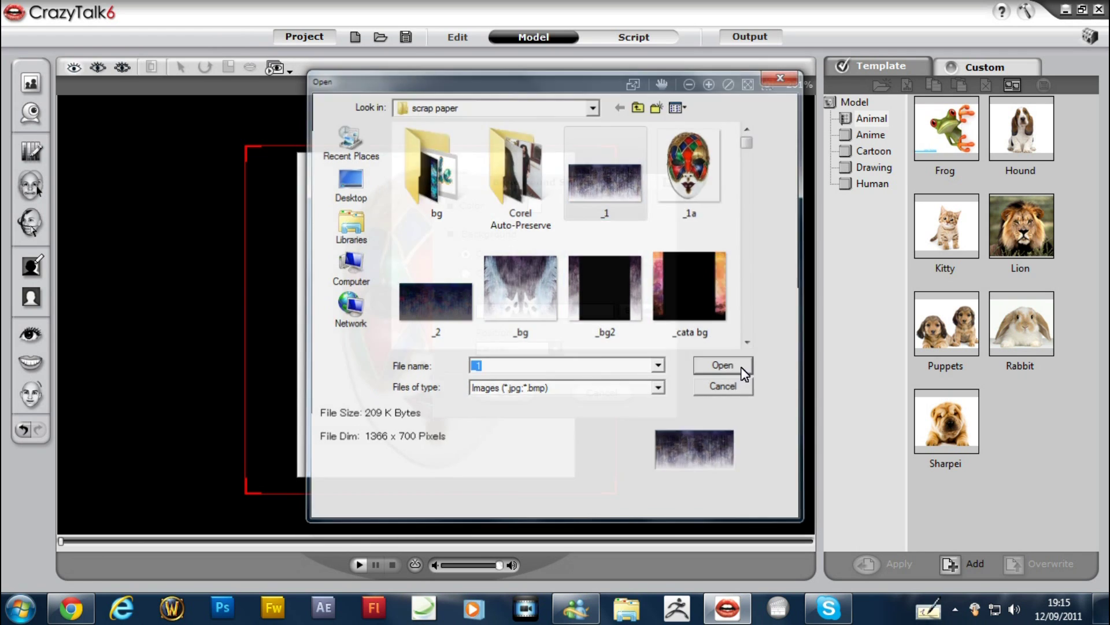
click(556, 349)
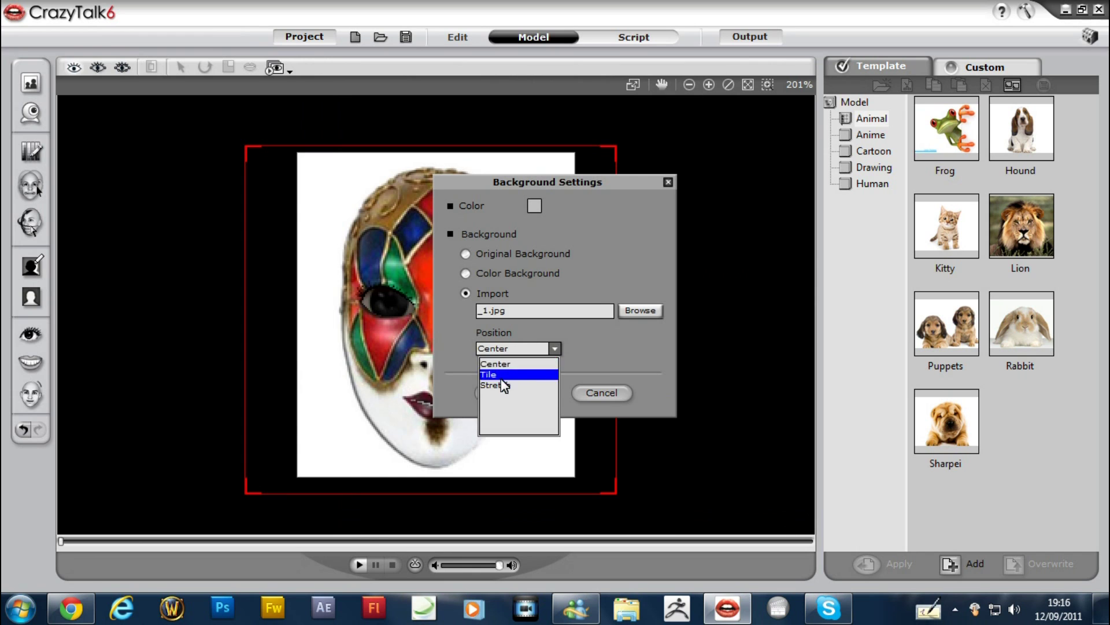
click(499, 373)
click(499, 392)
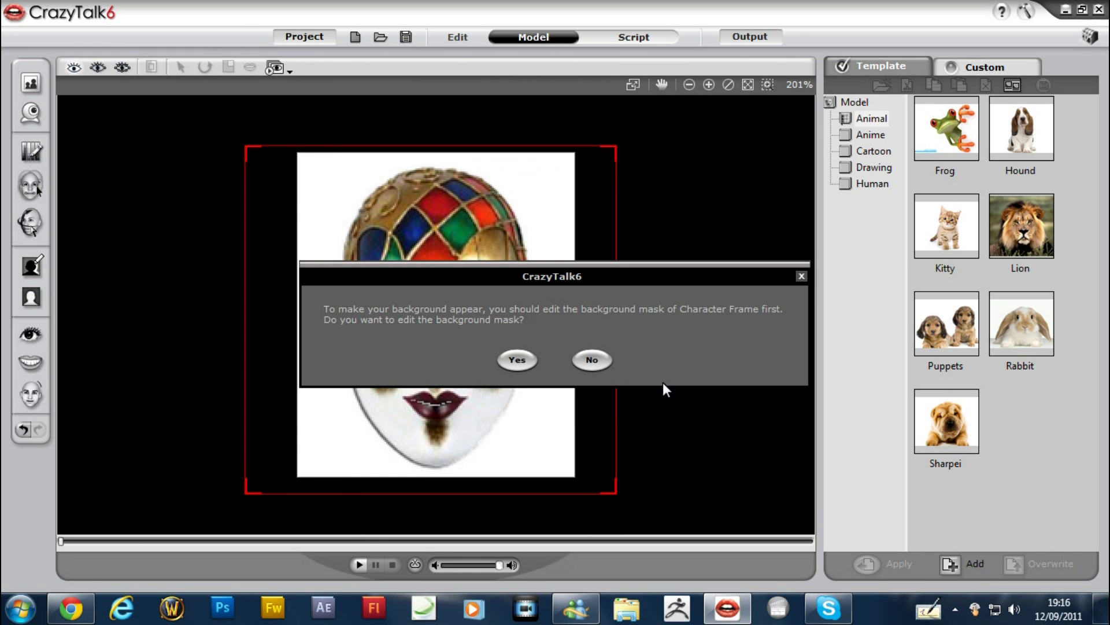
Paint the background mask over the area surrounding the face
click(517, 360)
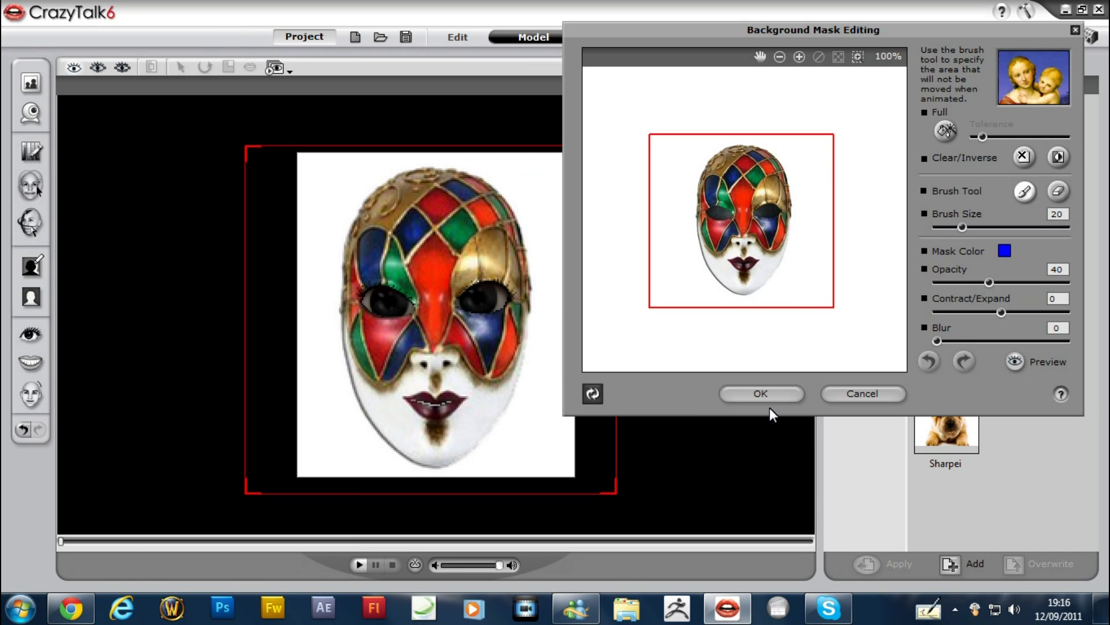
click(833, 395)
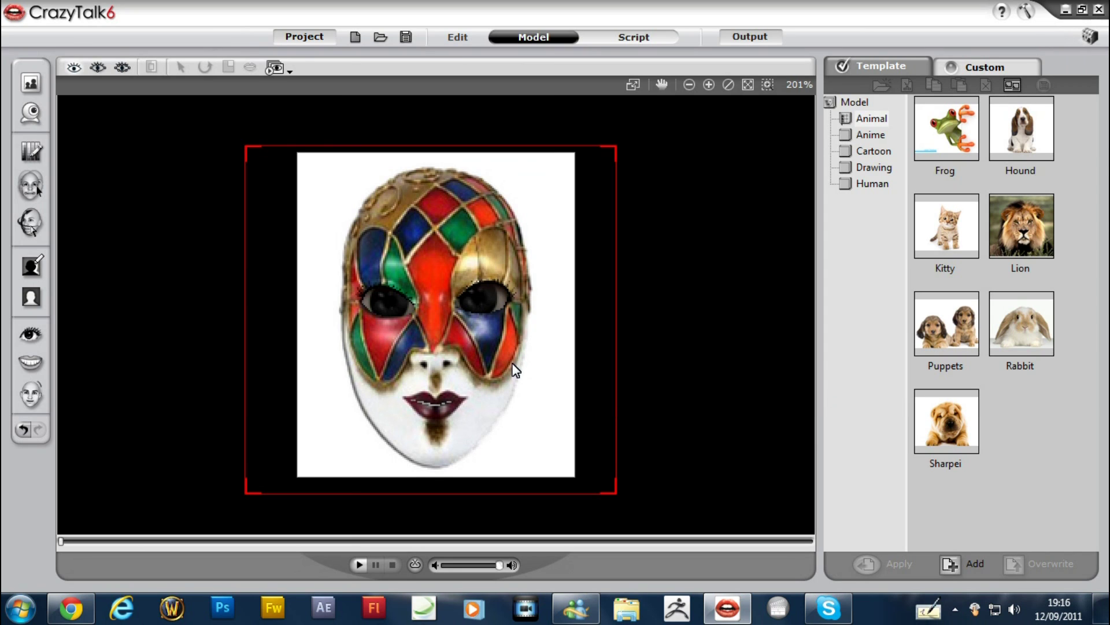
click(31, 271)
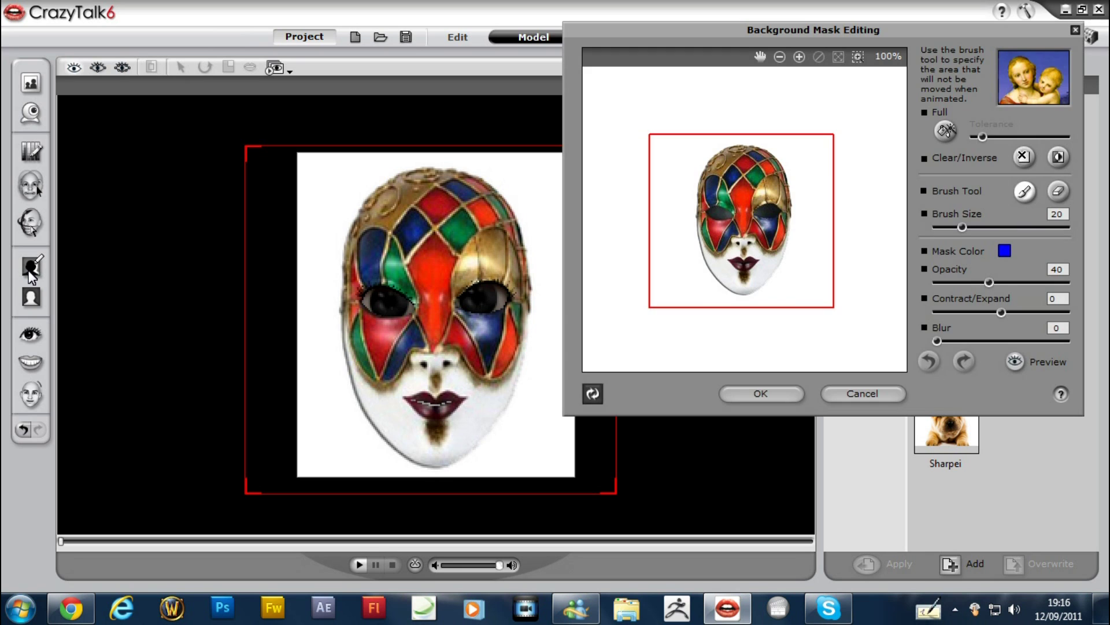
drag(811, 253, 800, 298)
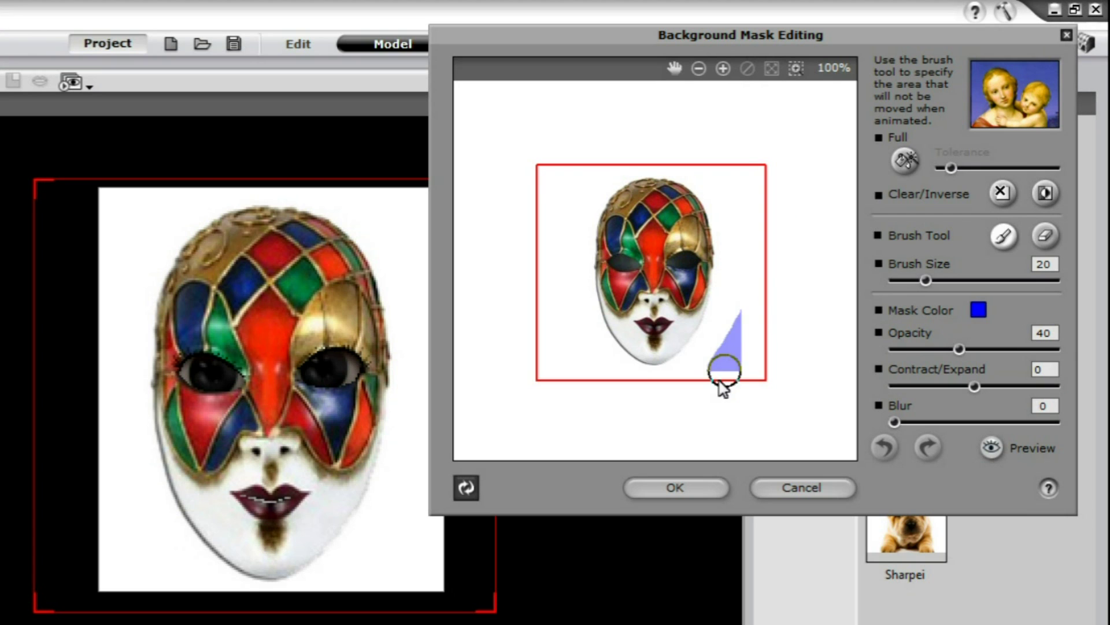
drag(704, 358, 702, 350)
mouse_move(729, 296)
mouse_down()
mouse_move(755, 168)
mouse_move(555, 149)
mouse_move(637, 380)
mouse_move(604, 360)
mouse_up()
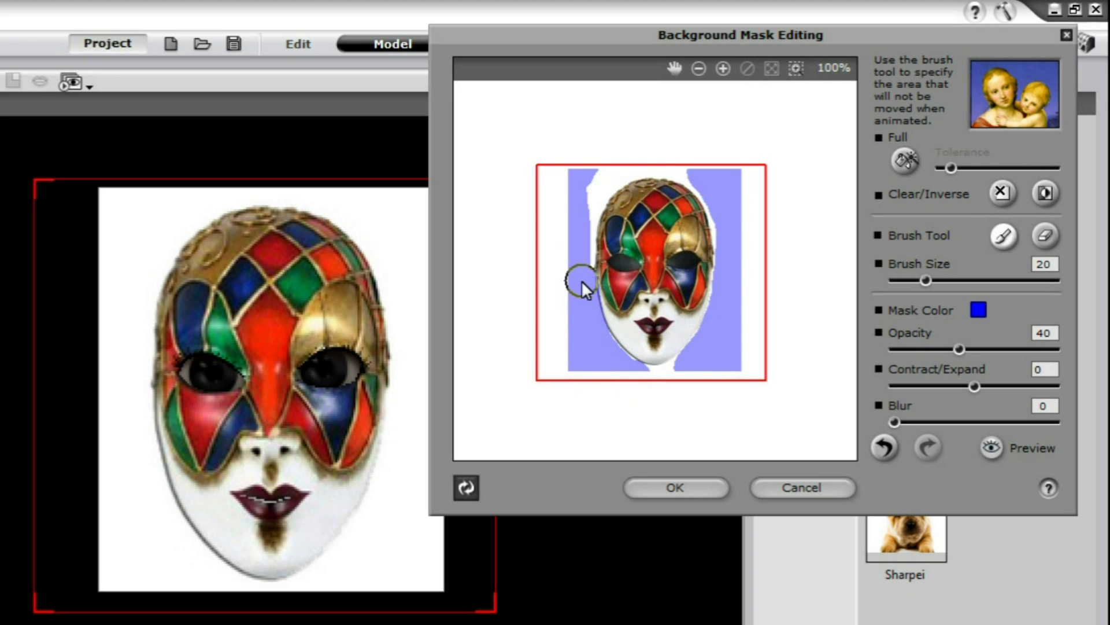
mouse_move(581, 281)
mouse_down()
mouse_move(661, 129)
mouse_move(668, 379)
mouse_up()
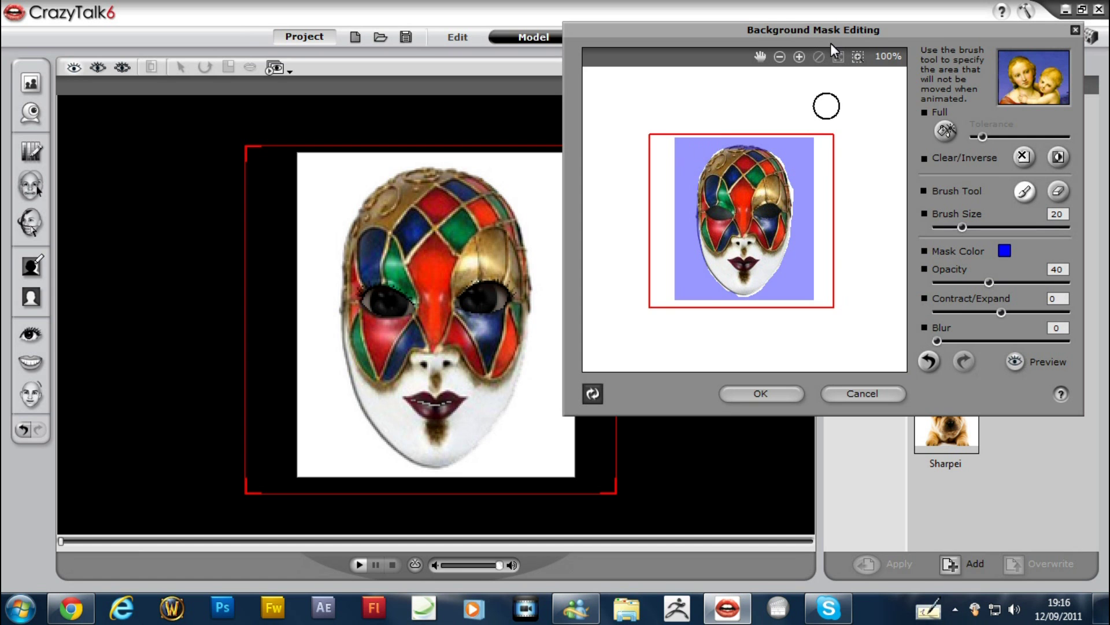
scroll(825, 105, up, 1)
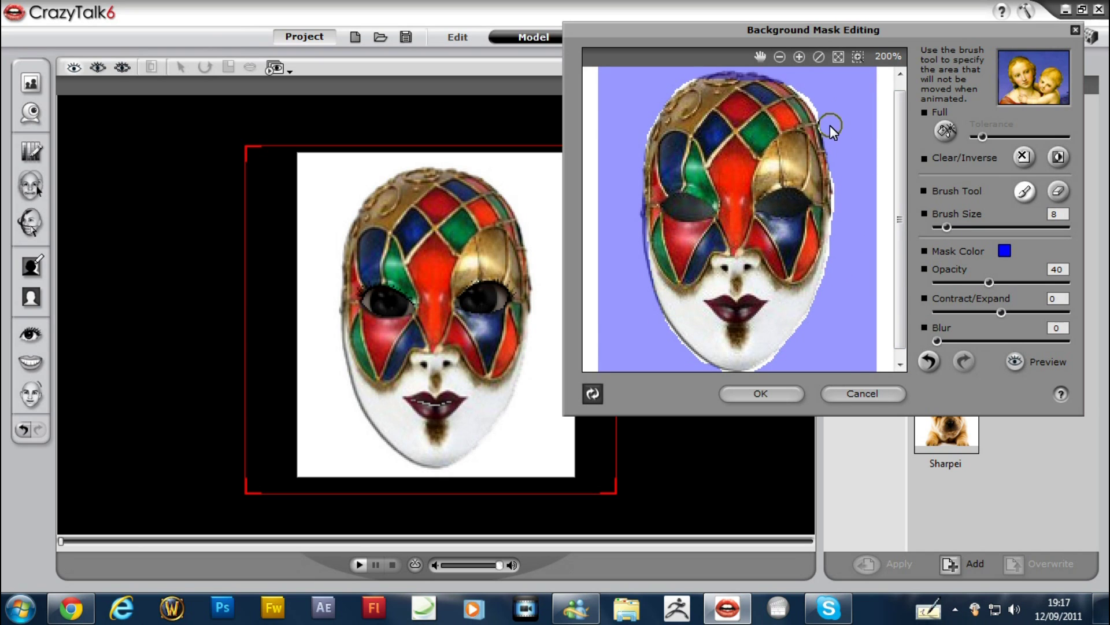
Touch up the right edge with a finer brush, blur the edges, and apply
drag(841, 182, 824, 305)
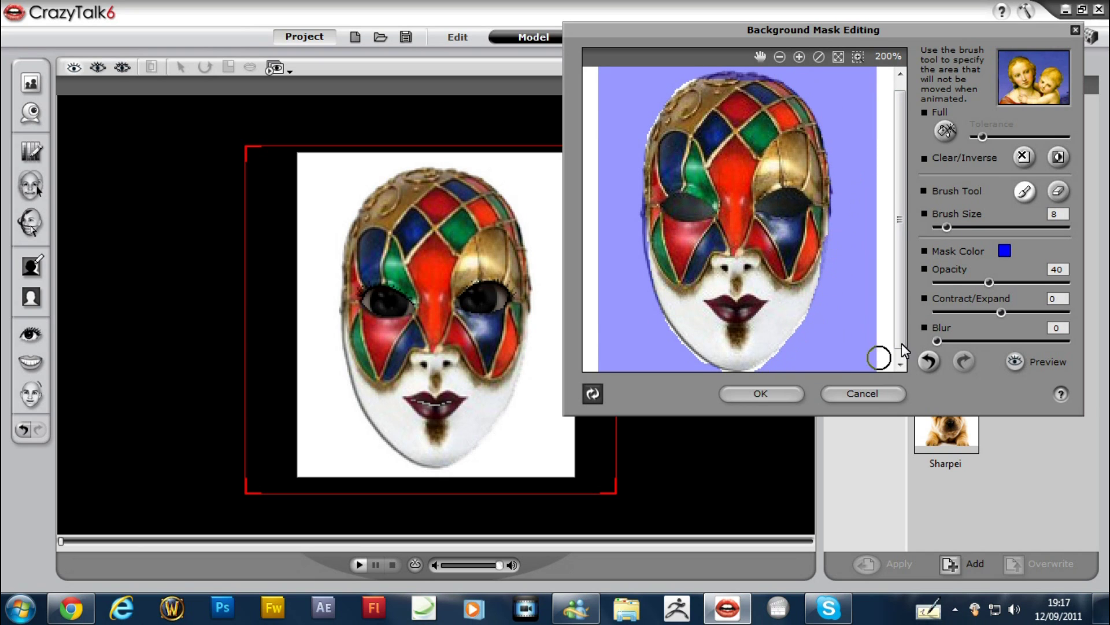
scroll(901, 346, down, 1)
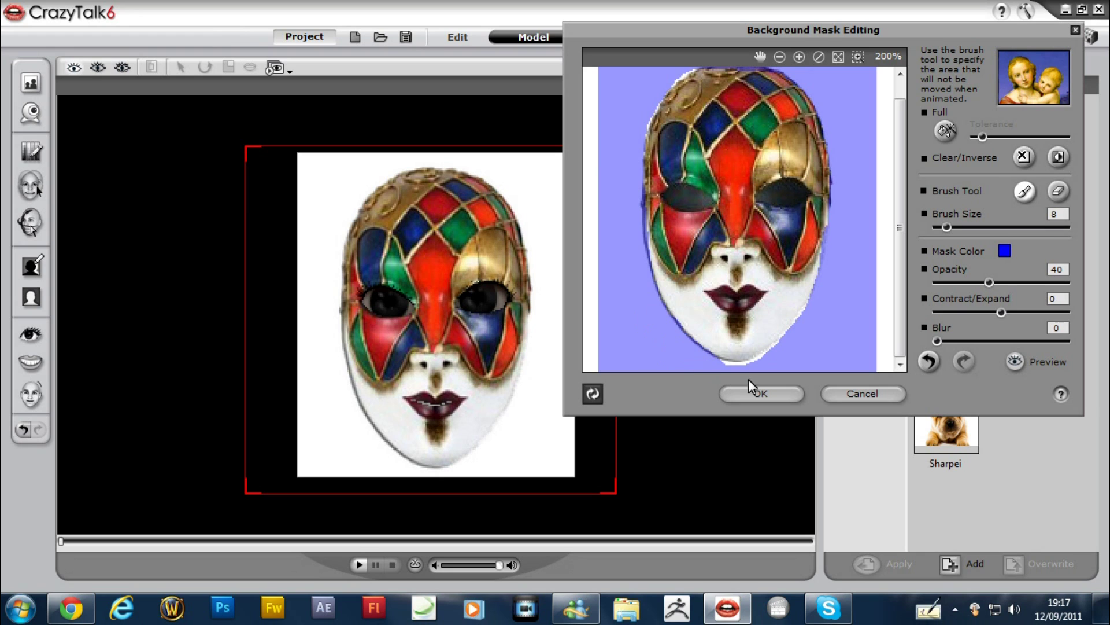
key(bracketleft)
key(bracketleft)
key(bracketleft)
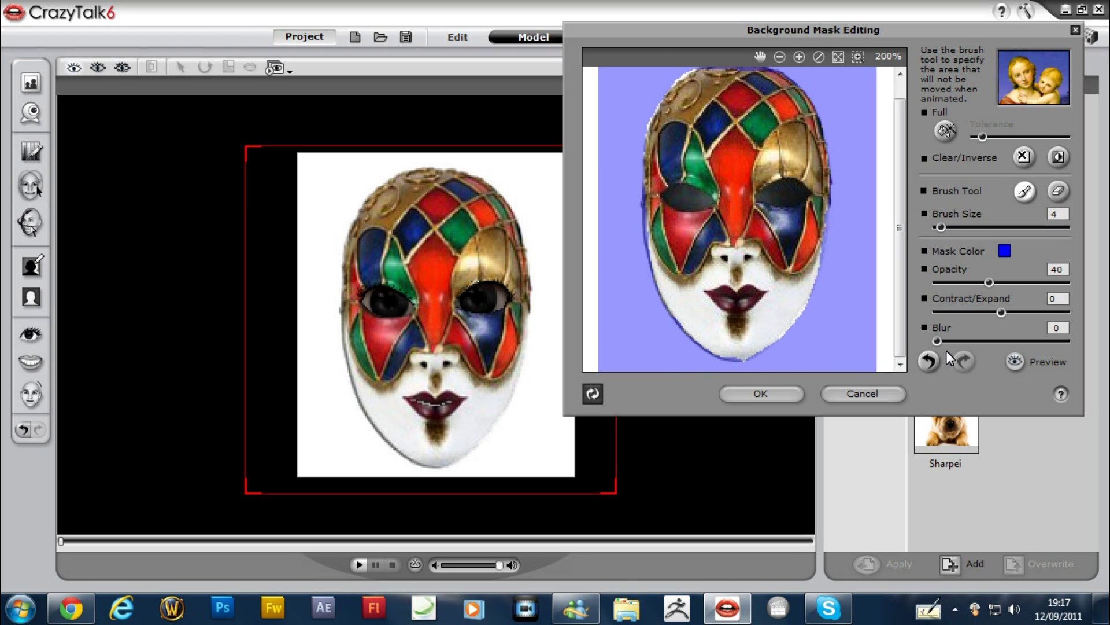
drag(937, 340, 981, 340)
click(1015, 361)
click(767, 395)
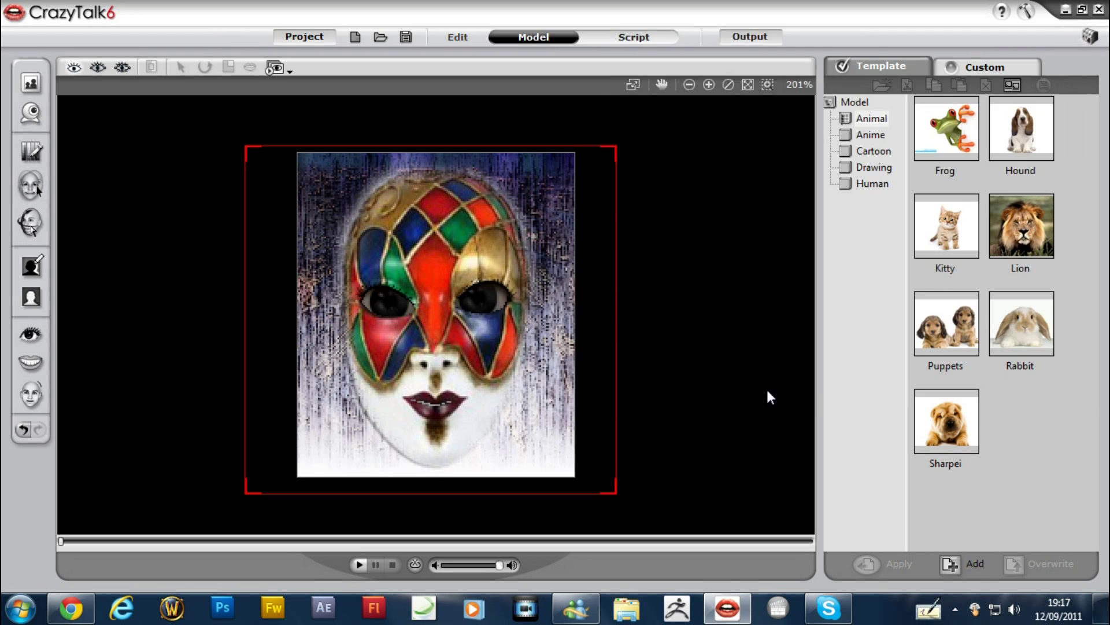
Play the harlequin mask's animated preview in front of the textured background
click(361, 565)
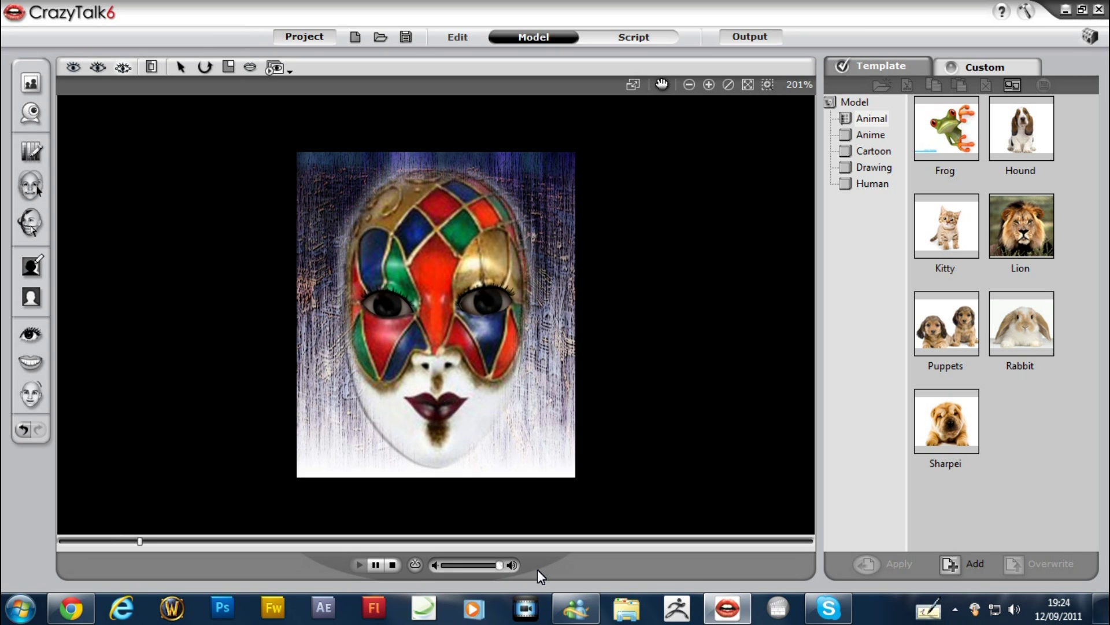
Record a voice line in the Sound Recorder, play it back, and accept it
click(630, 37)
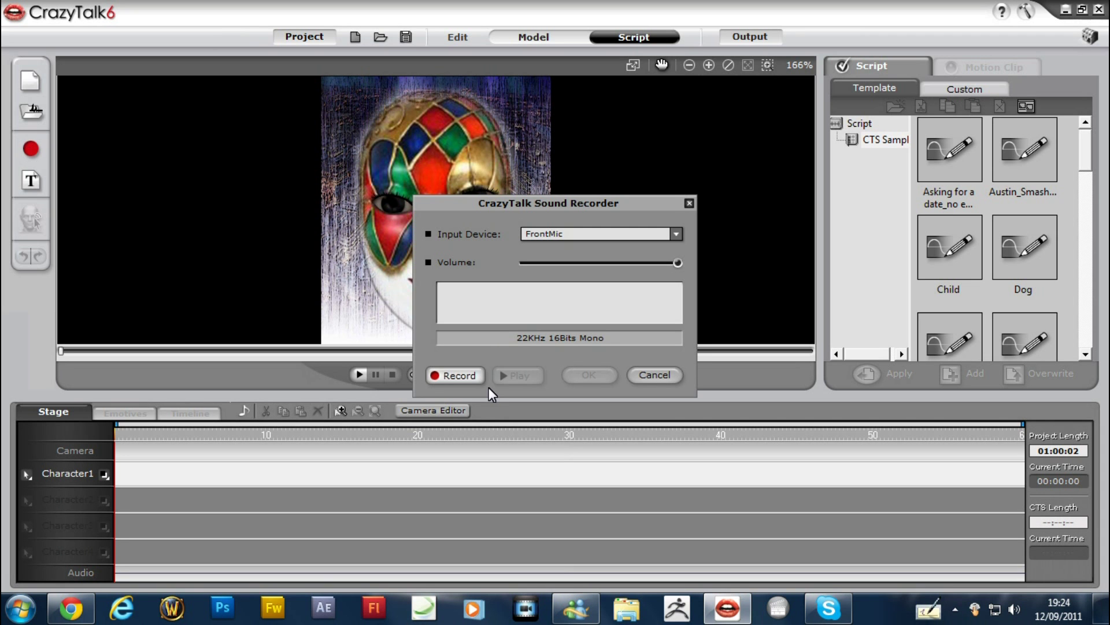
drag(533, 204, 651, 197)
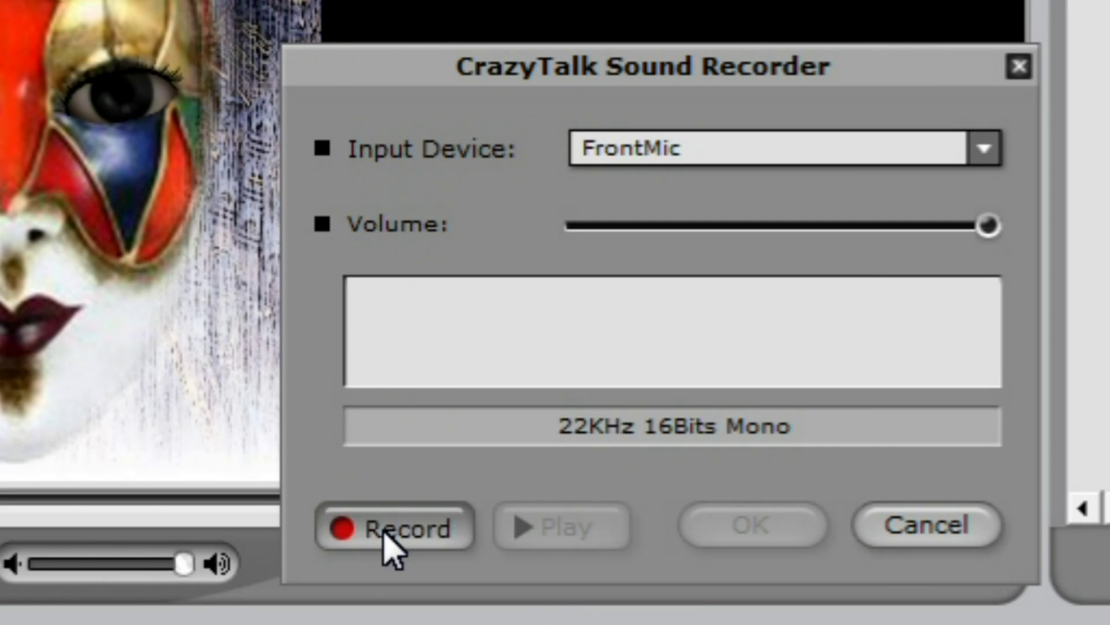
click(575, 361)
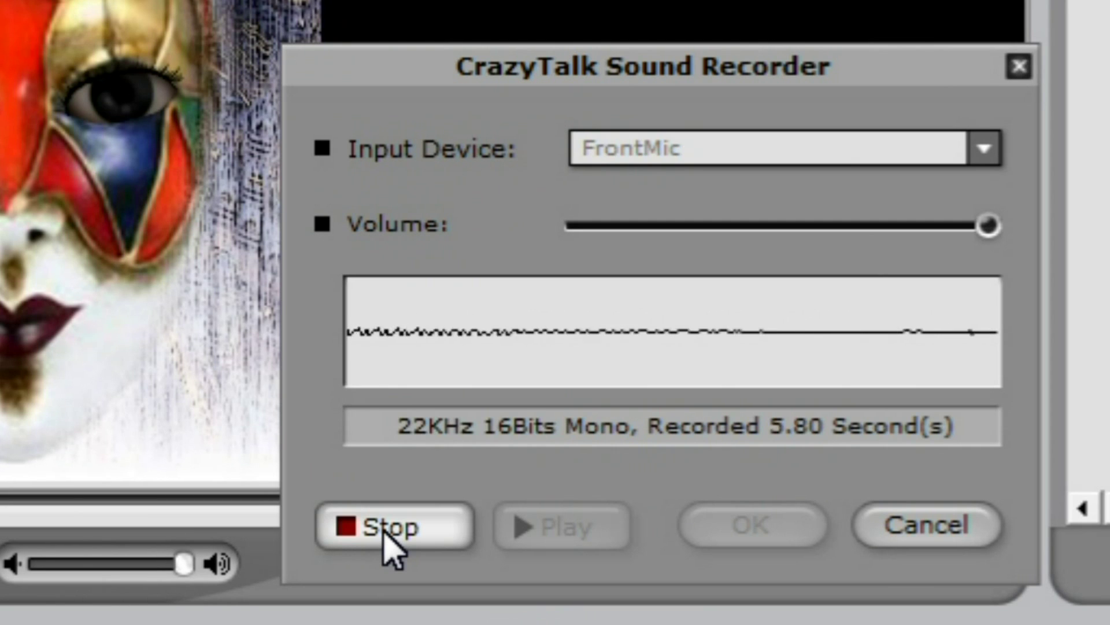
click(387, 527)
click(562, 527)
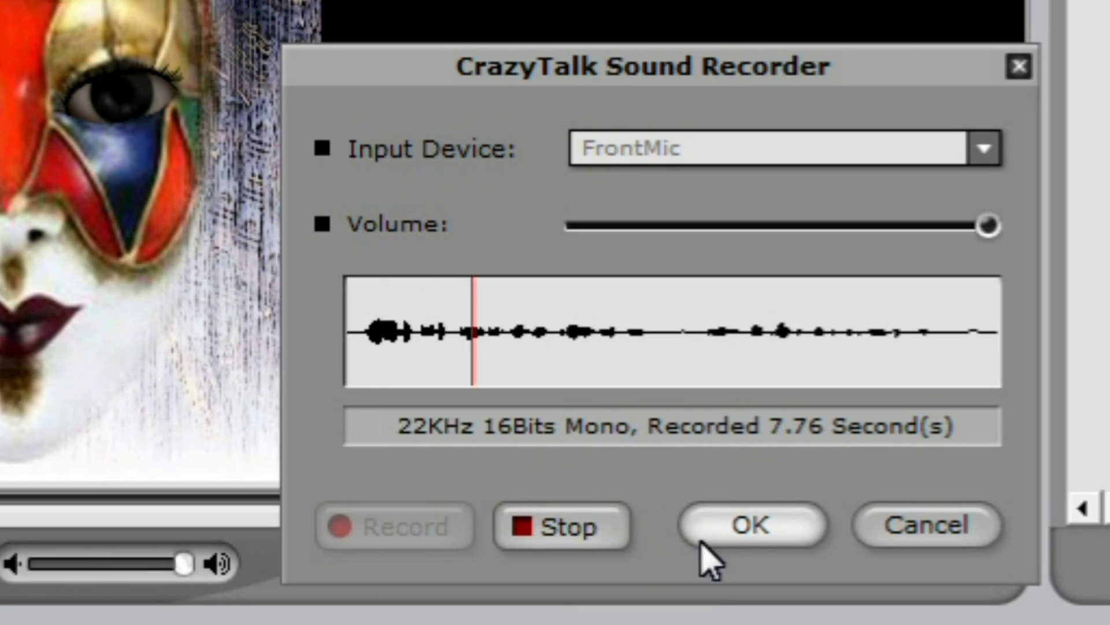
click(744, 526)
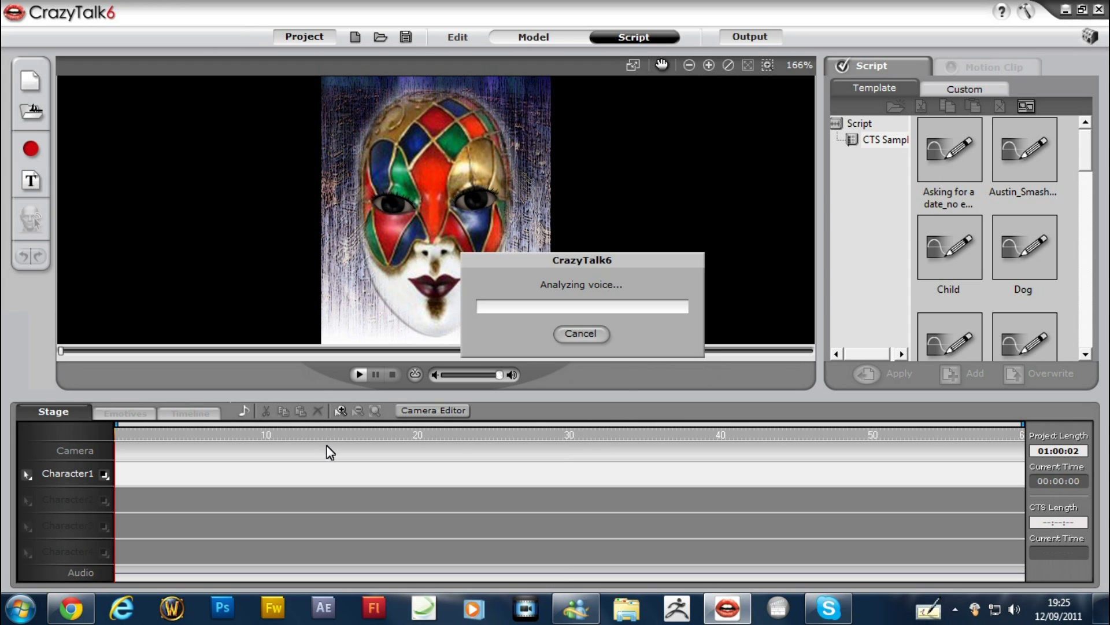
Play back the recorded voice script on the talking mask
click(361, 372)
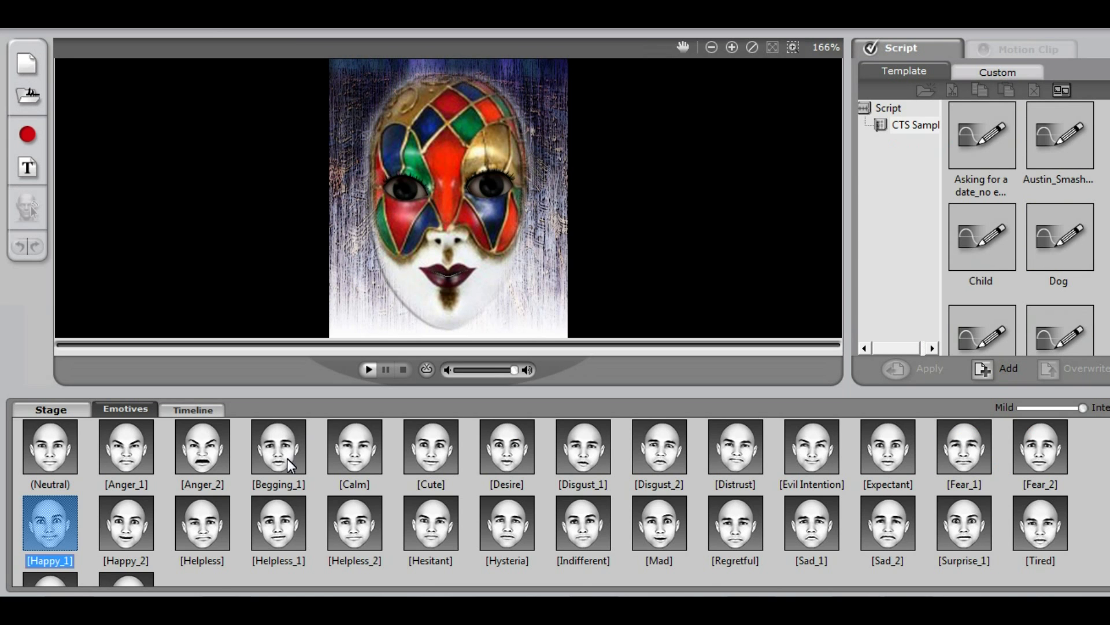
Try the Neutral, Anger_1, Anger_2 and Cute emotives on the mask, then play the animation
click(37, 450)
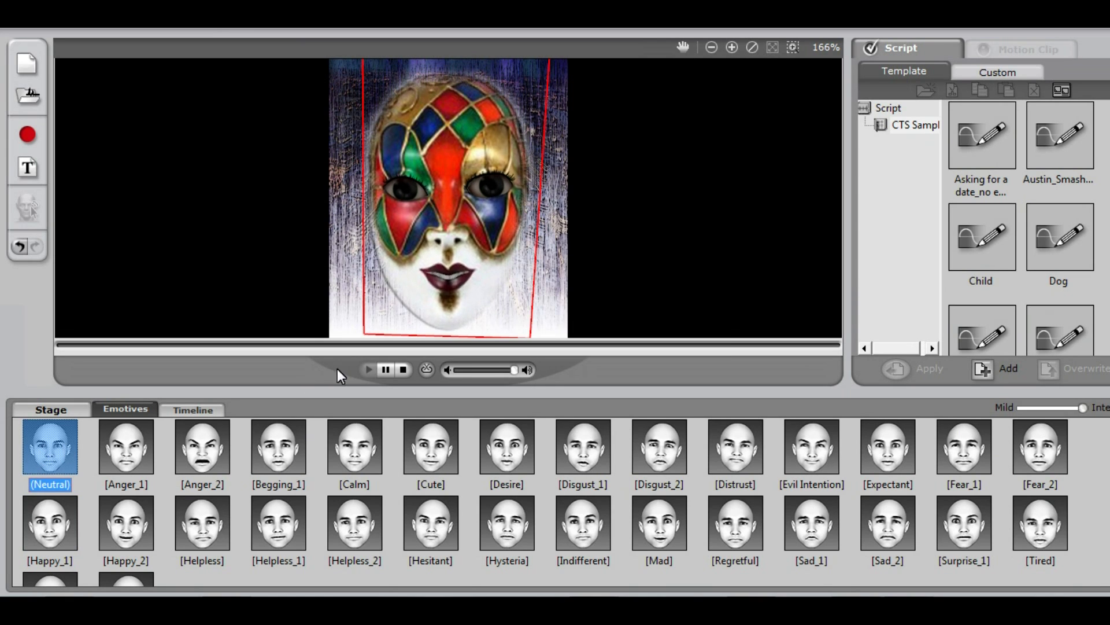
click(121, 448)
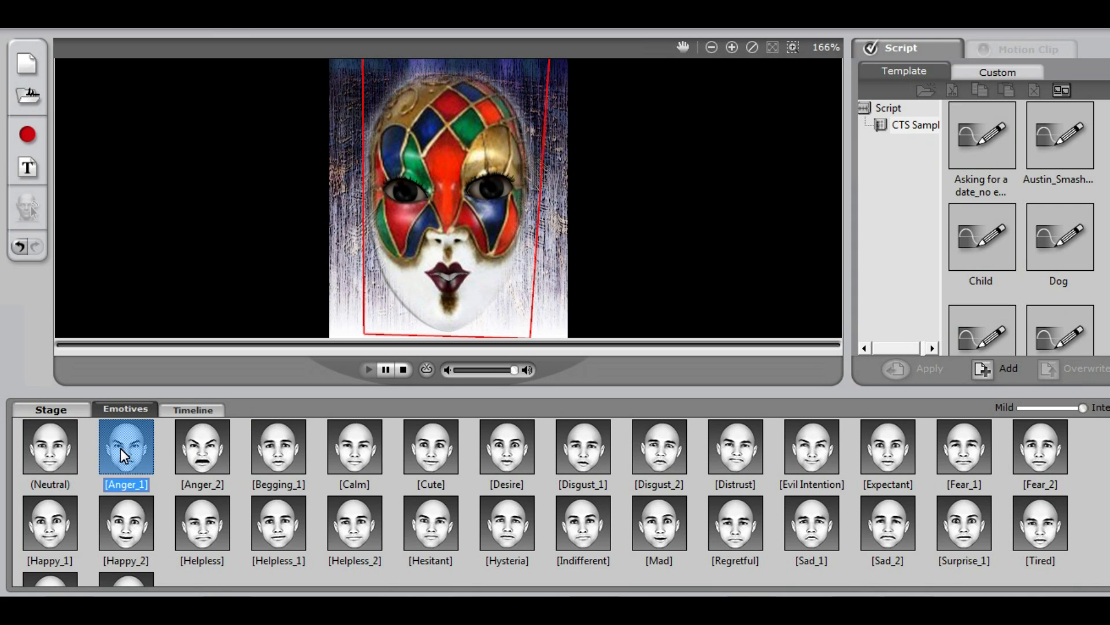
click(202, 457)
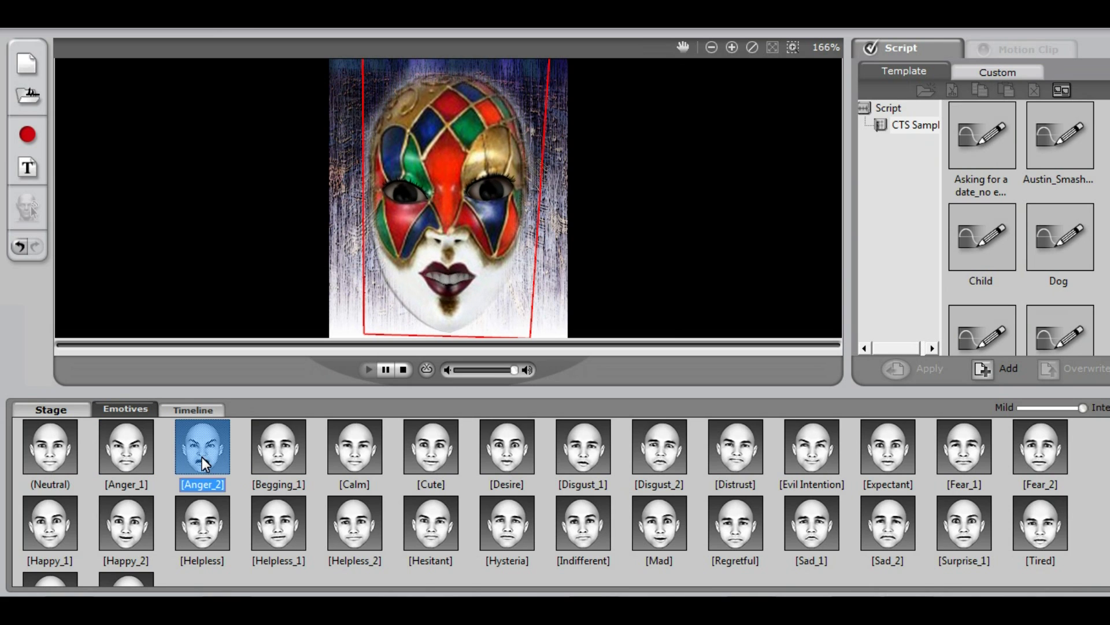
click(431, 446)
click(366, 372)
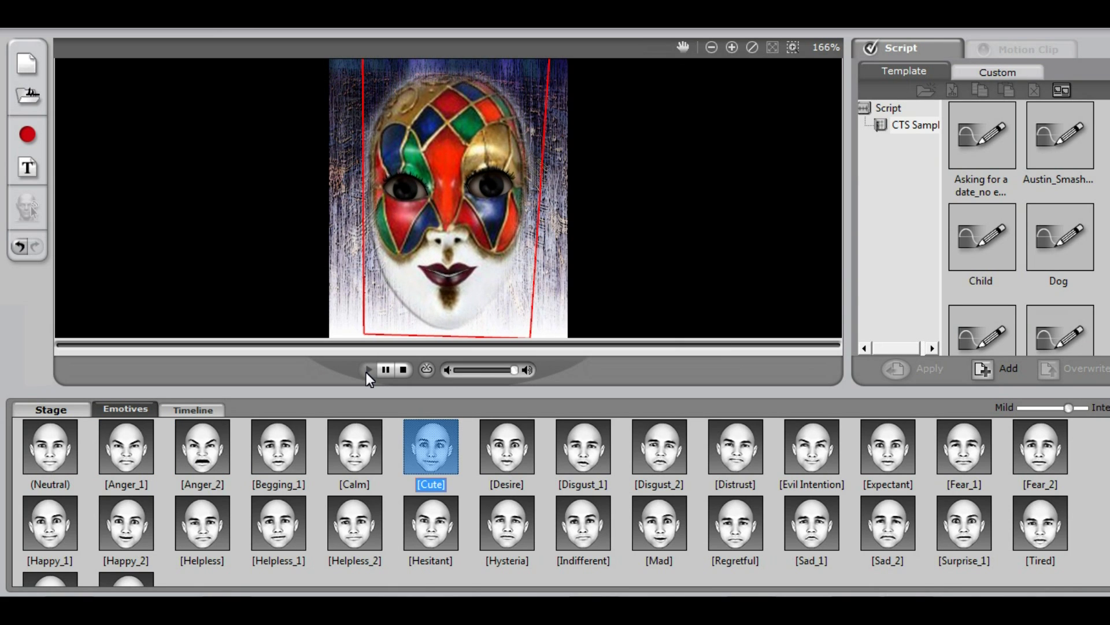